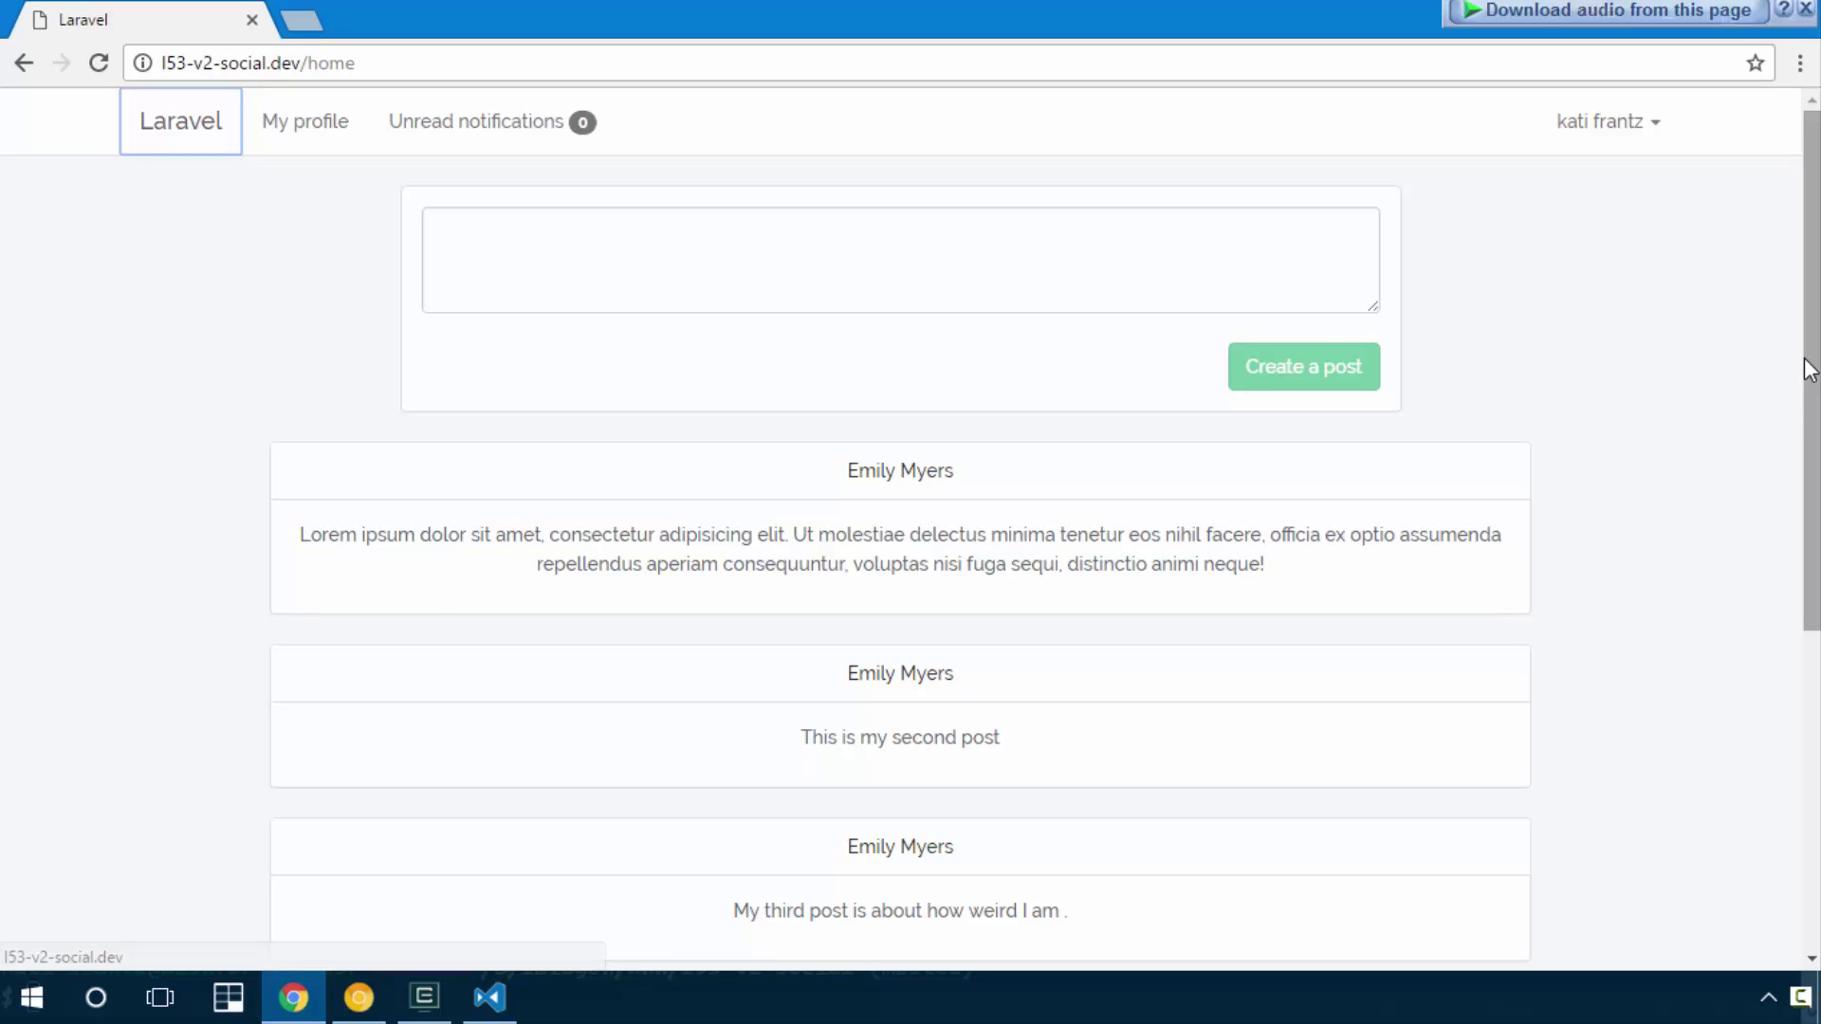
Step: Switch from the Chrome social feed to VS Code, where store.js is open
key(alt+Tab)
key(alt+Tab)
key(alt+Tab)
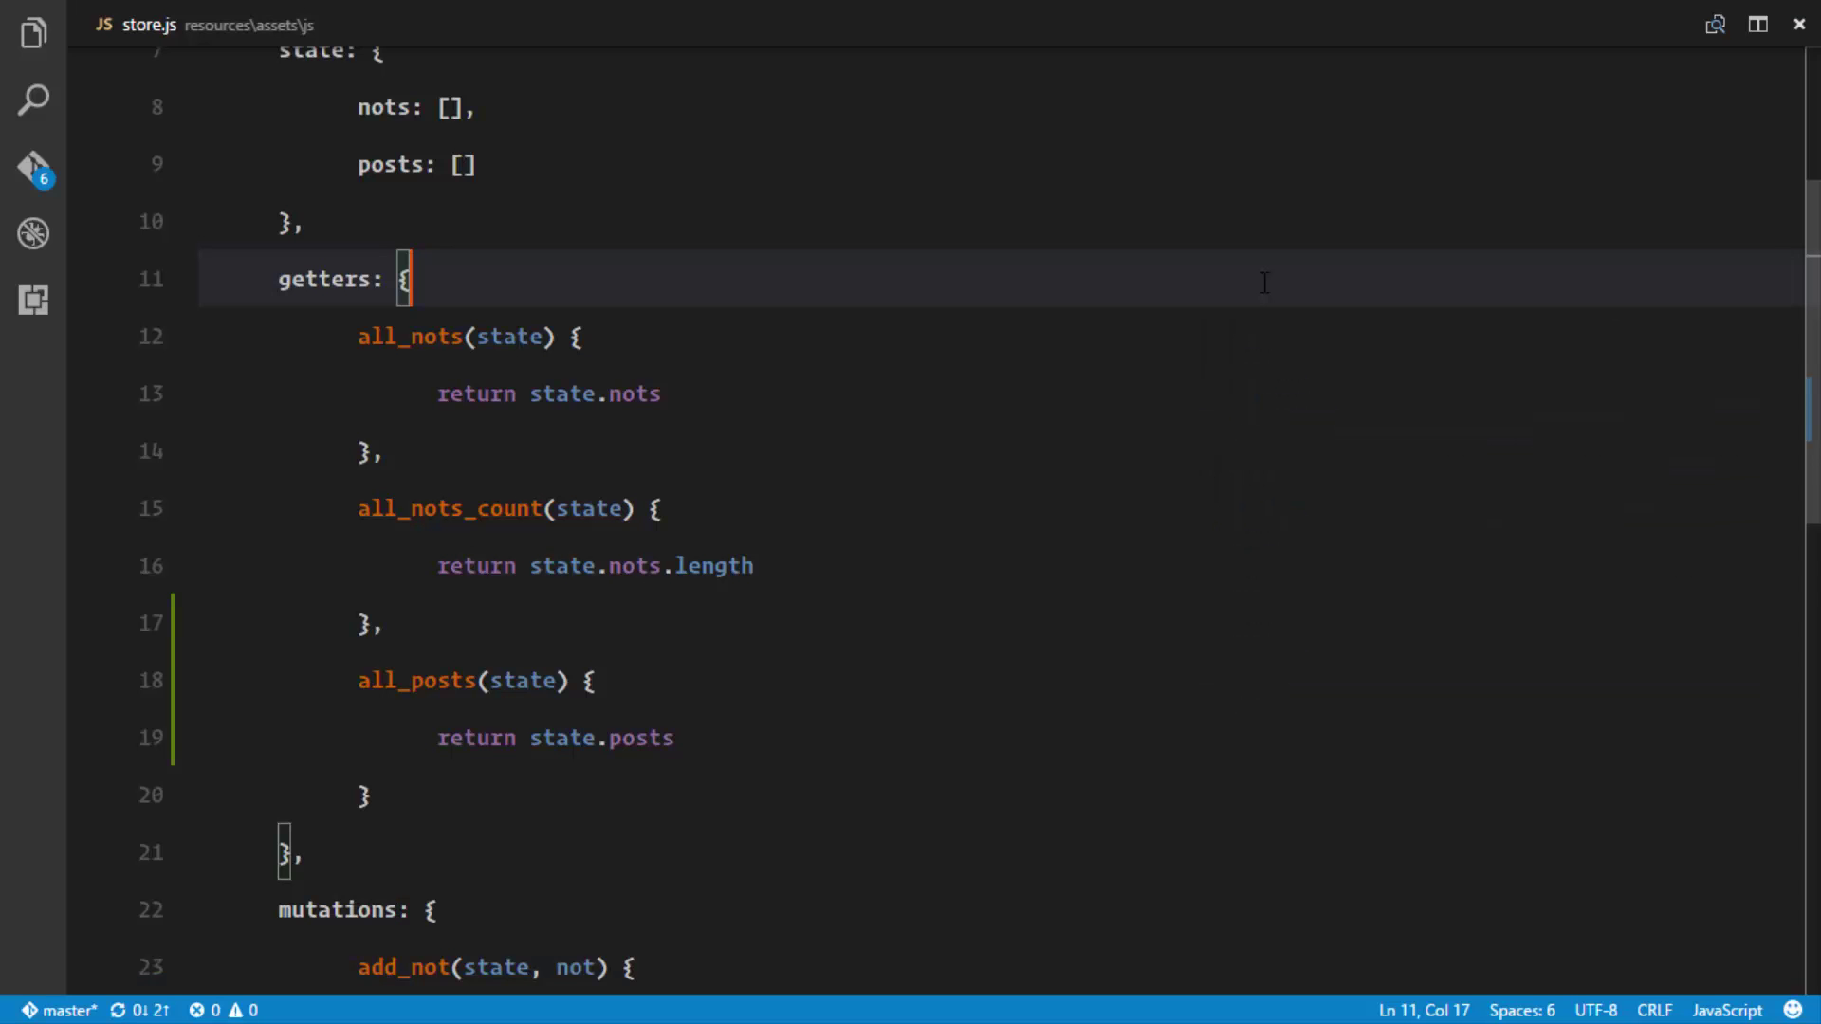
Step: Open Feed.vue and remove text-center from the post panel-heading class
key(ctrl+p)
key(Return)
click(1264, 283)
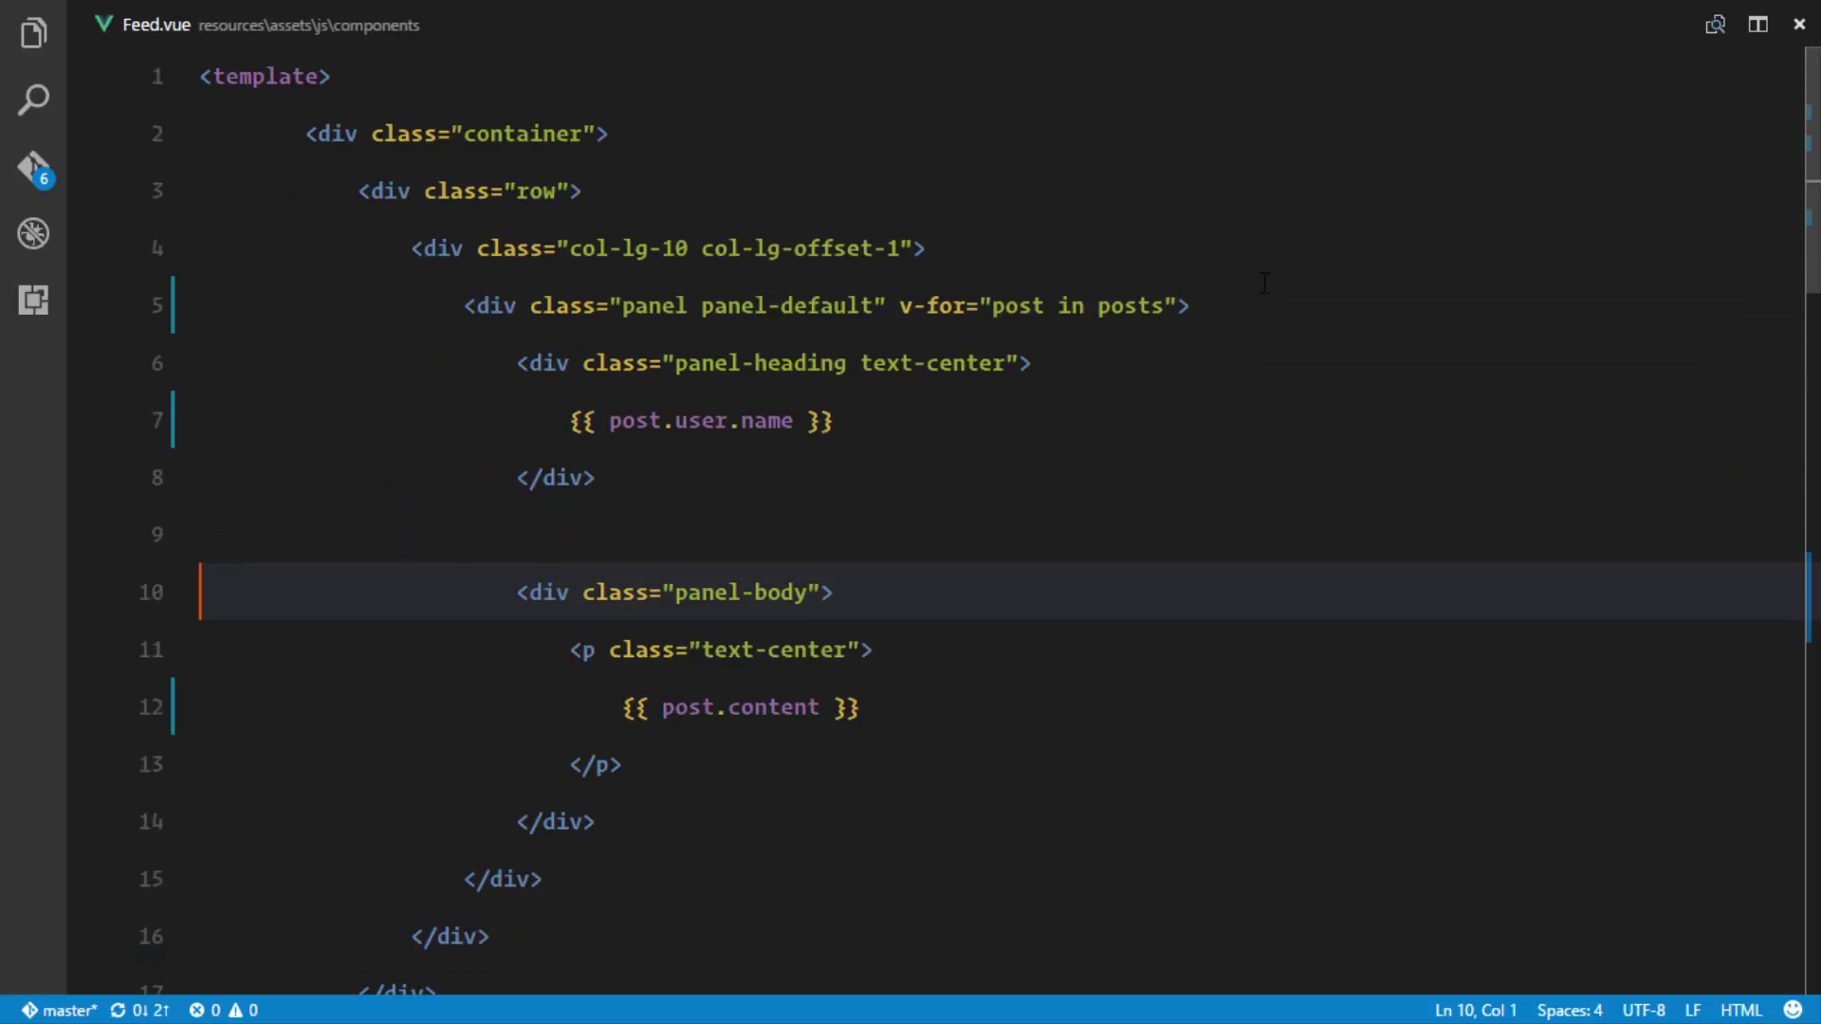
scroll(1263, 283, down, 3)
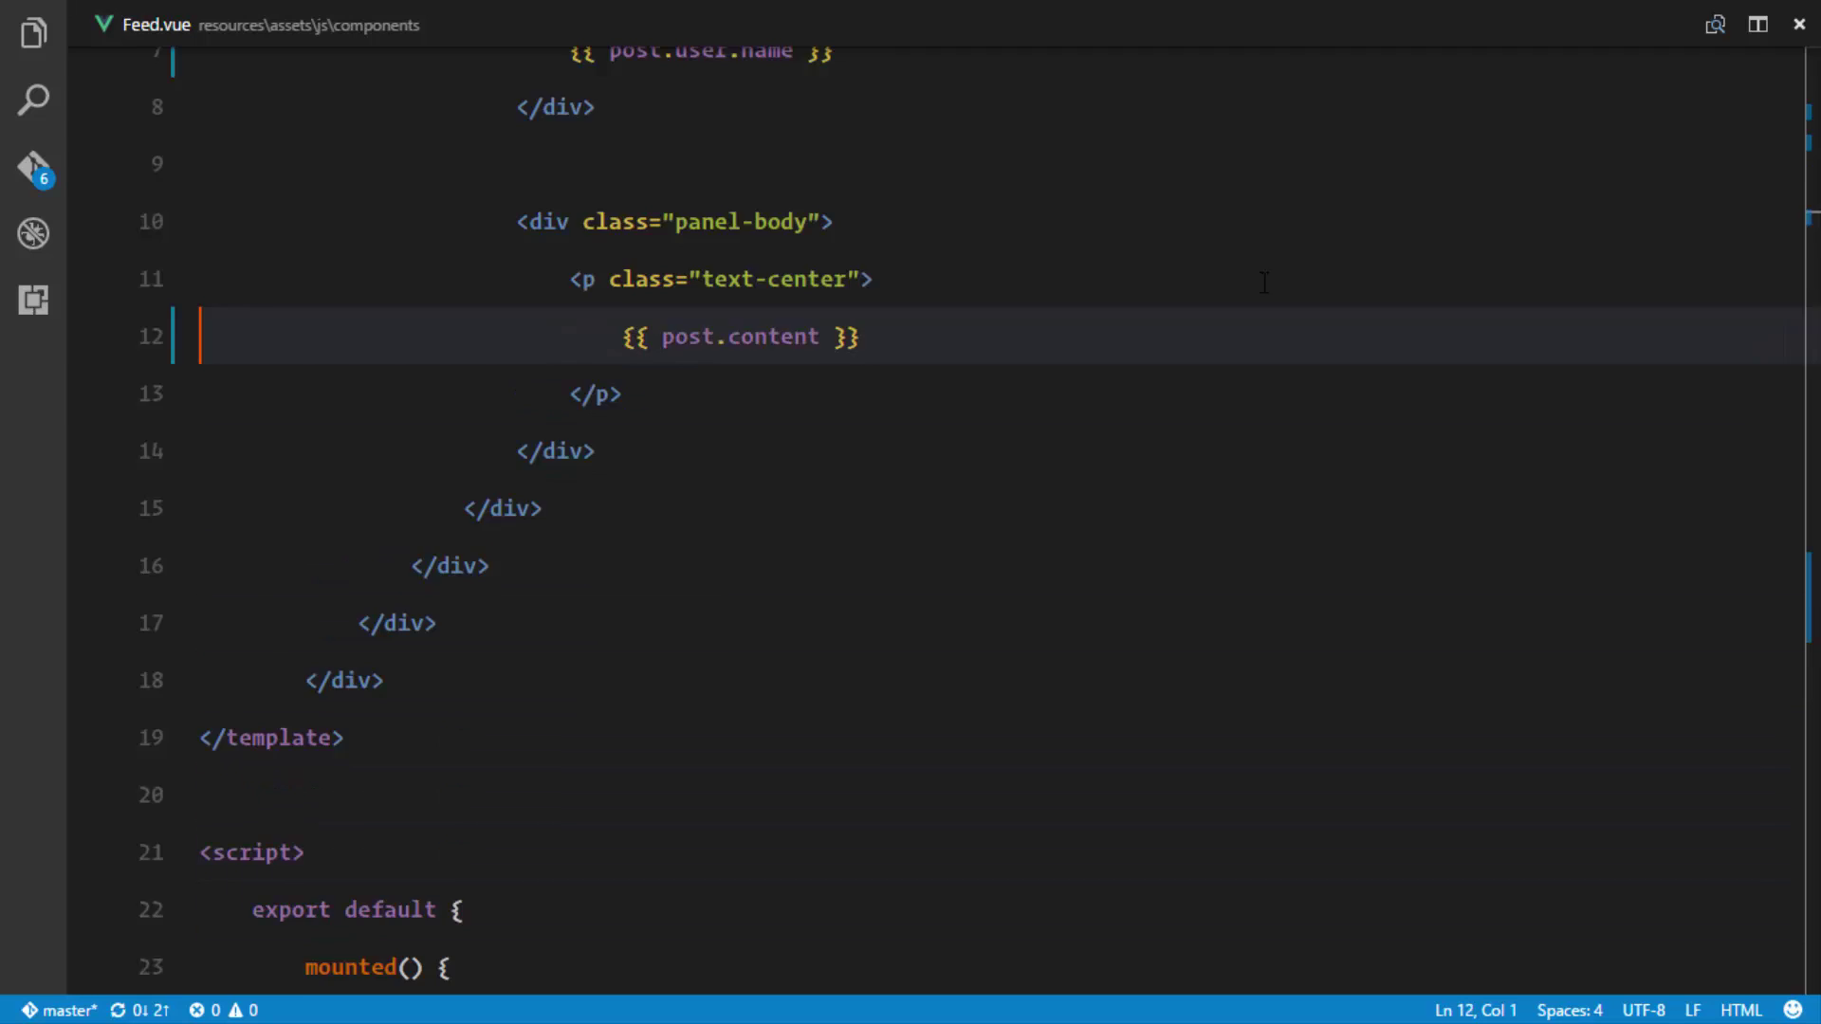
key(ctrl+Home)
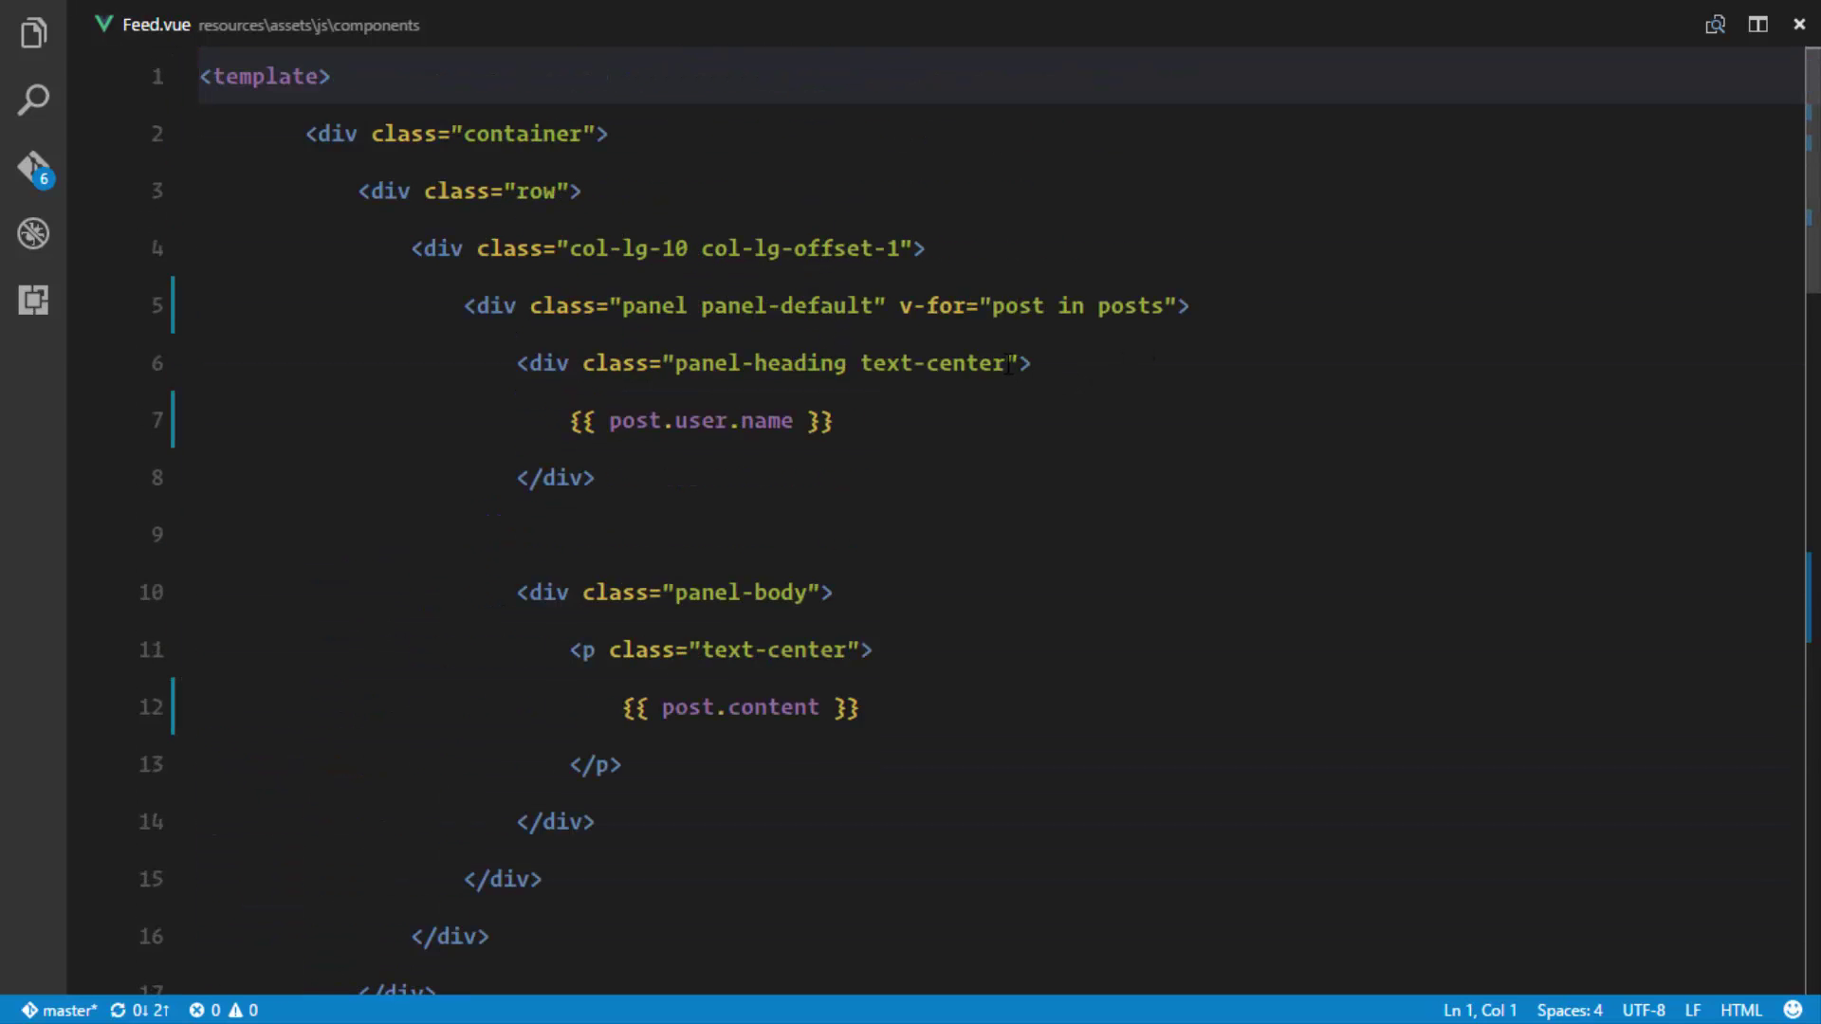
click(1008, 363)
key(BackSpace)
key(BackSpace)
key(BackSpace)
key(BackSpace)
key(BackSpace)
key(BackSpace)
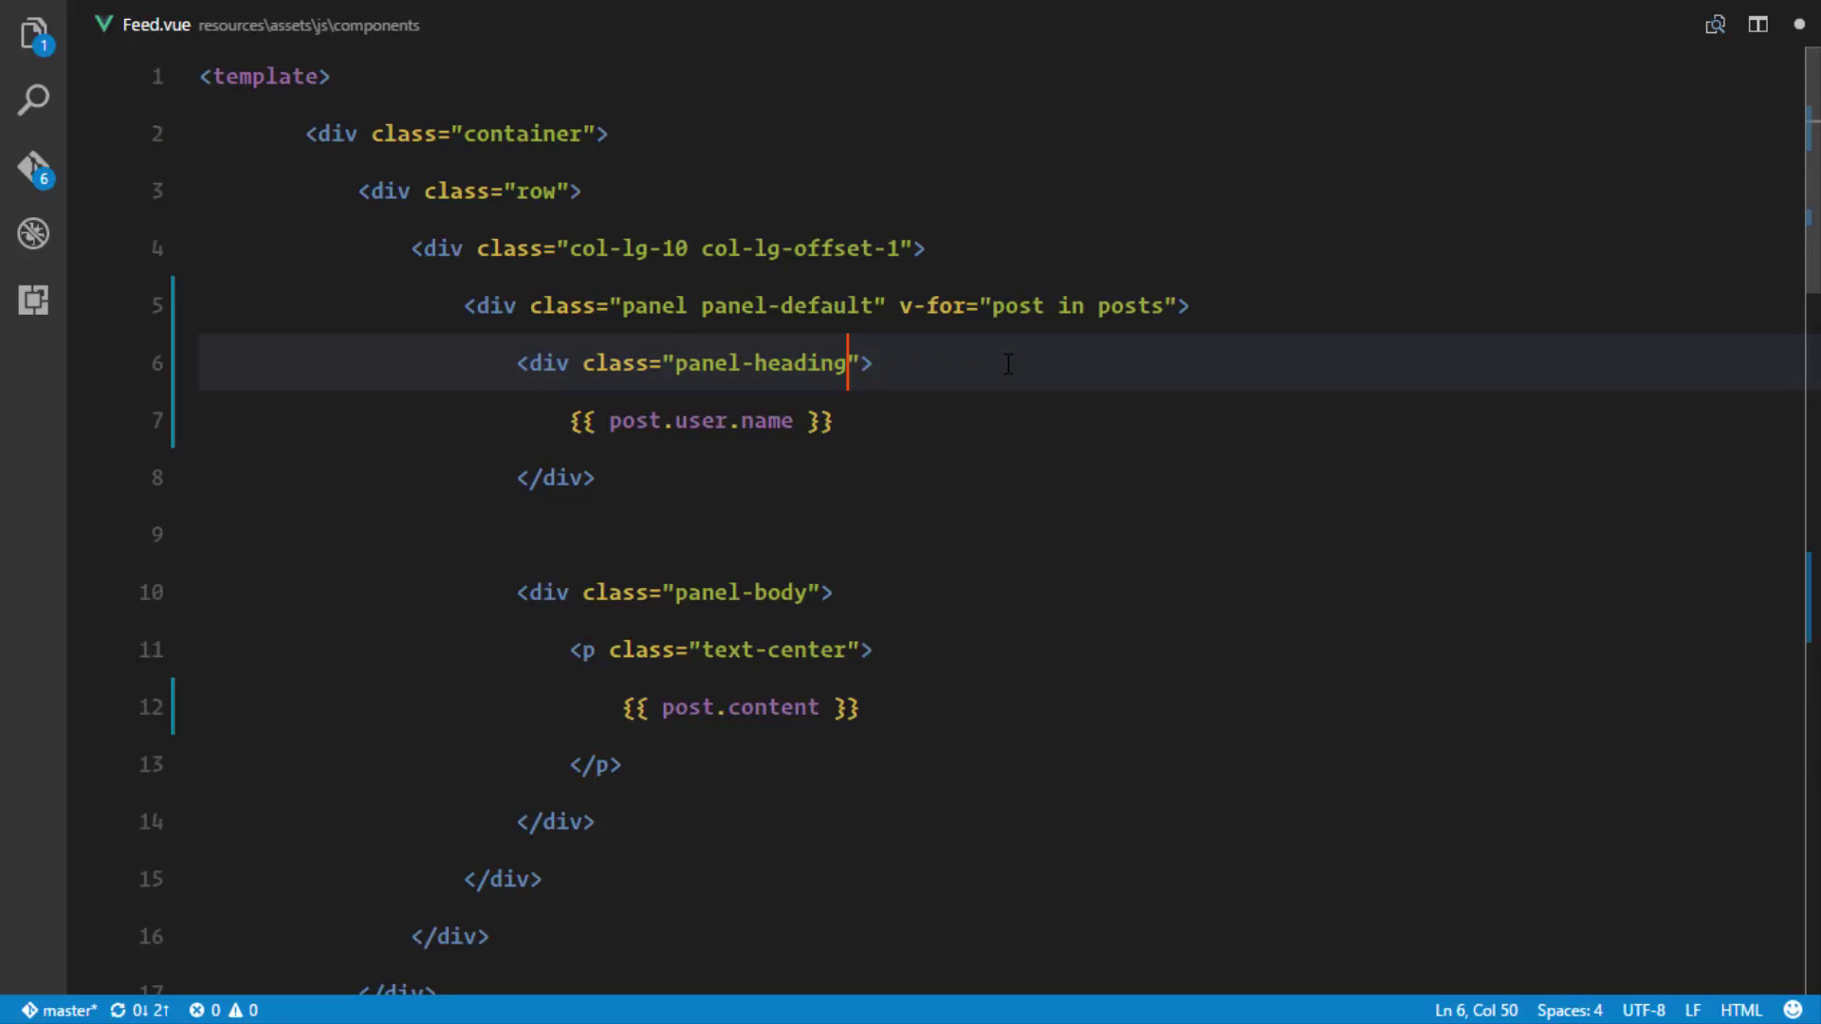
Step: Add an img above the user name with src post.user.avatar, width and height 40px
drag(833, 422, 570, 421)
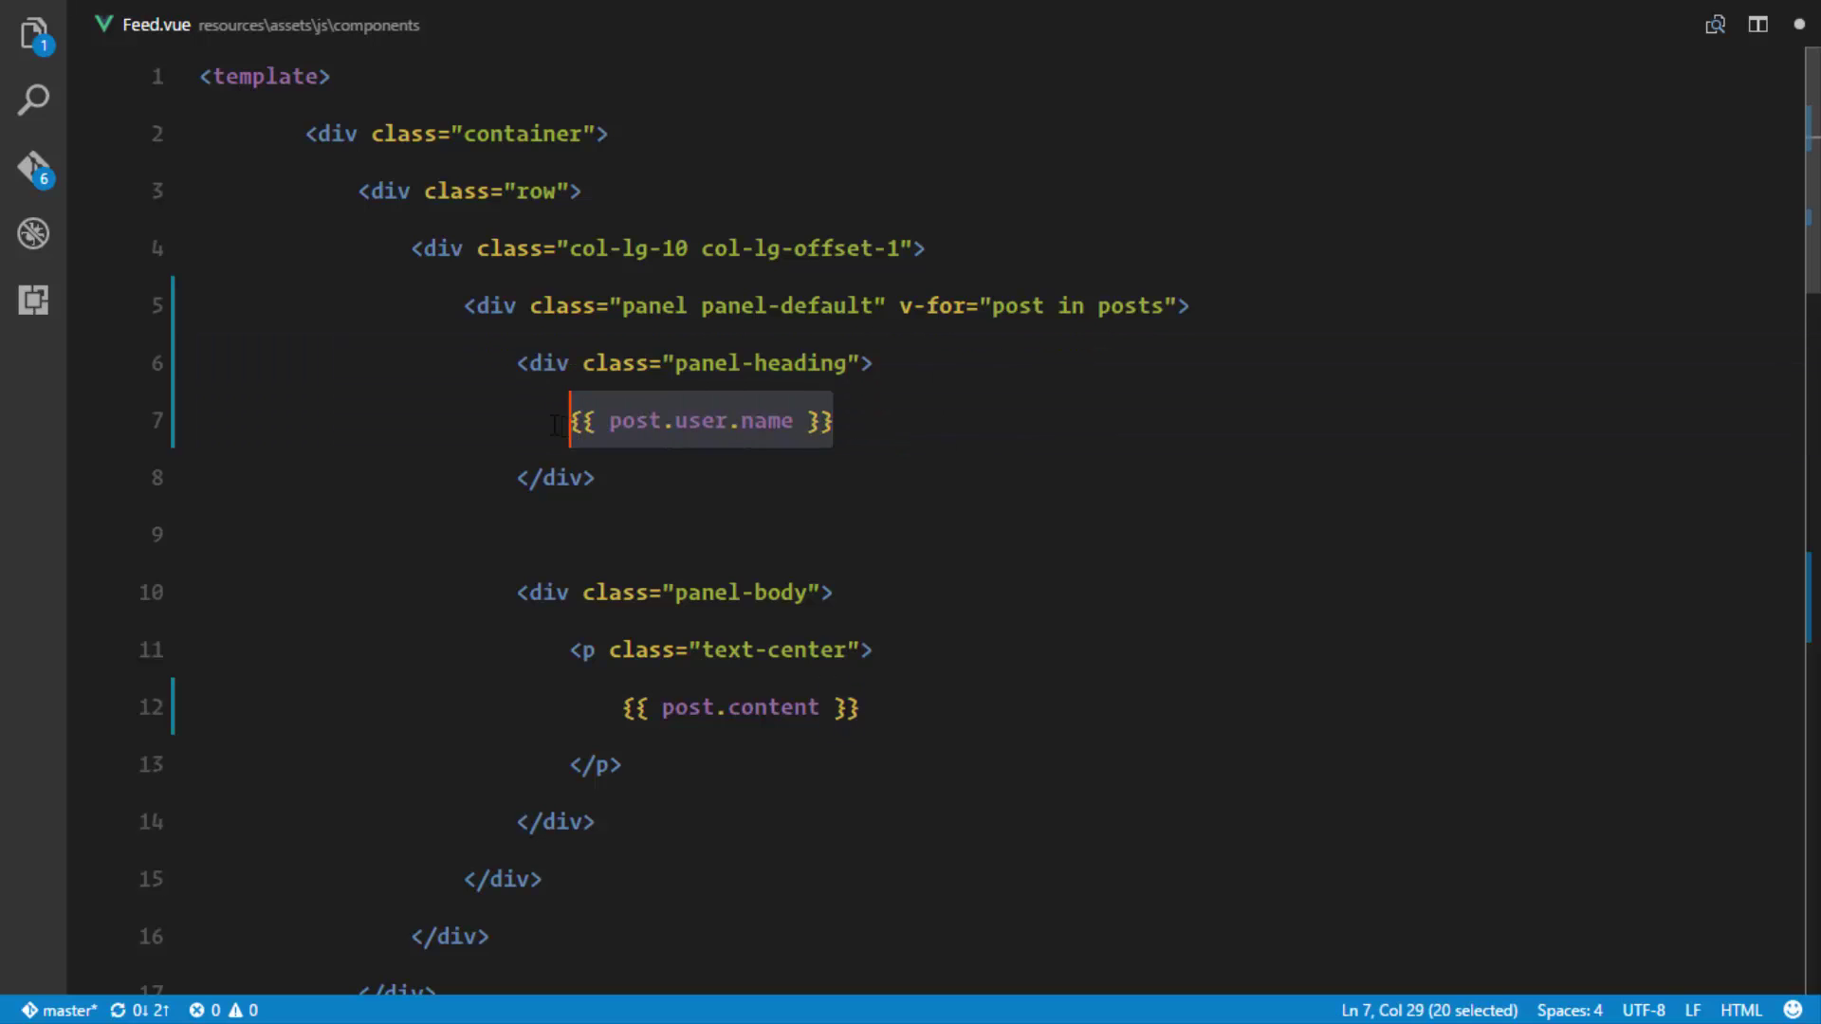
key(Left)
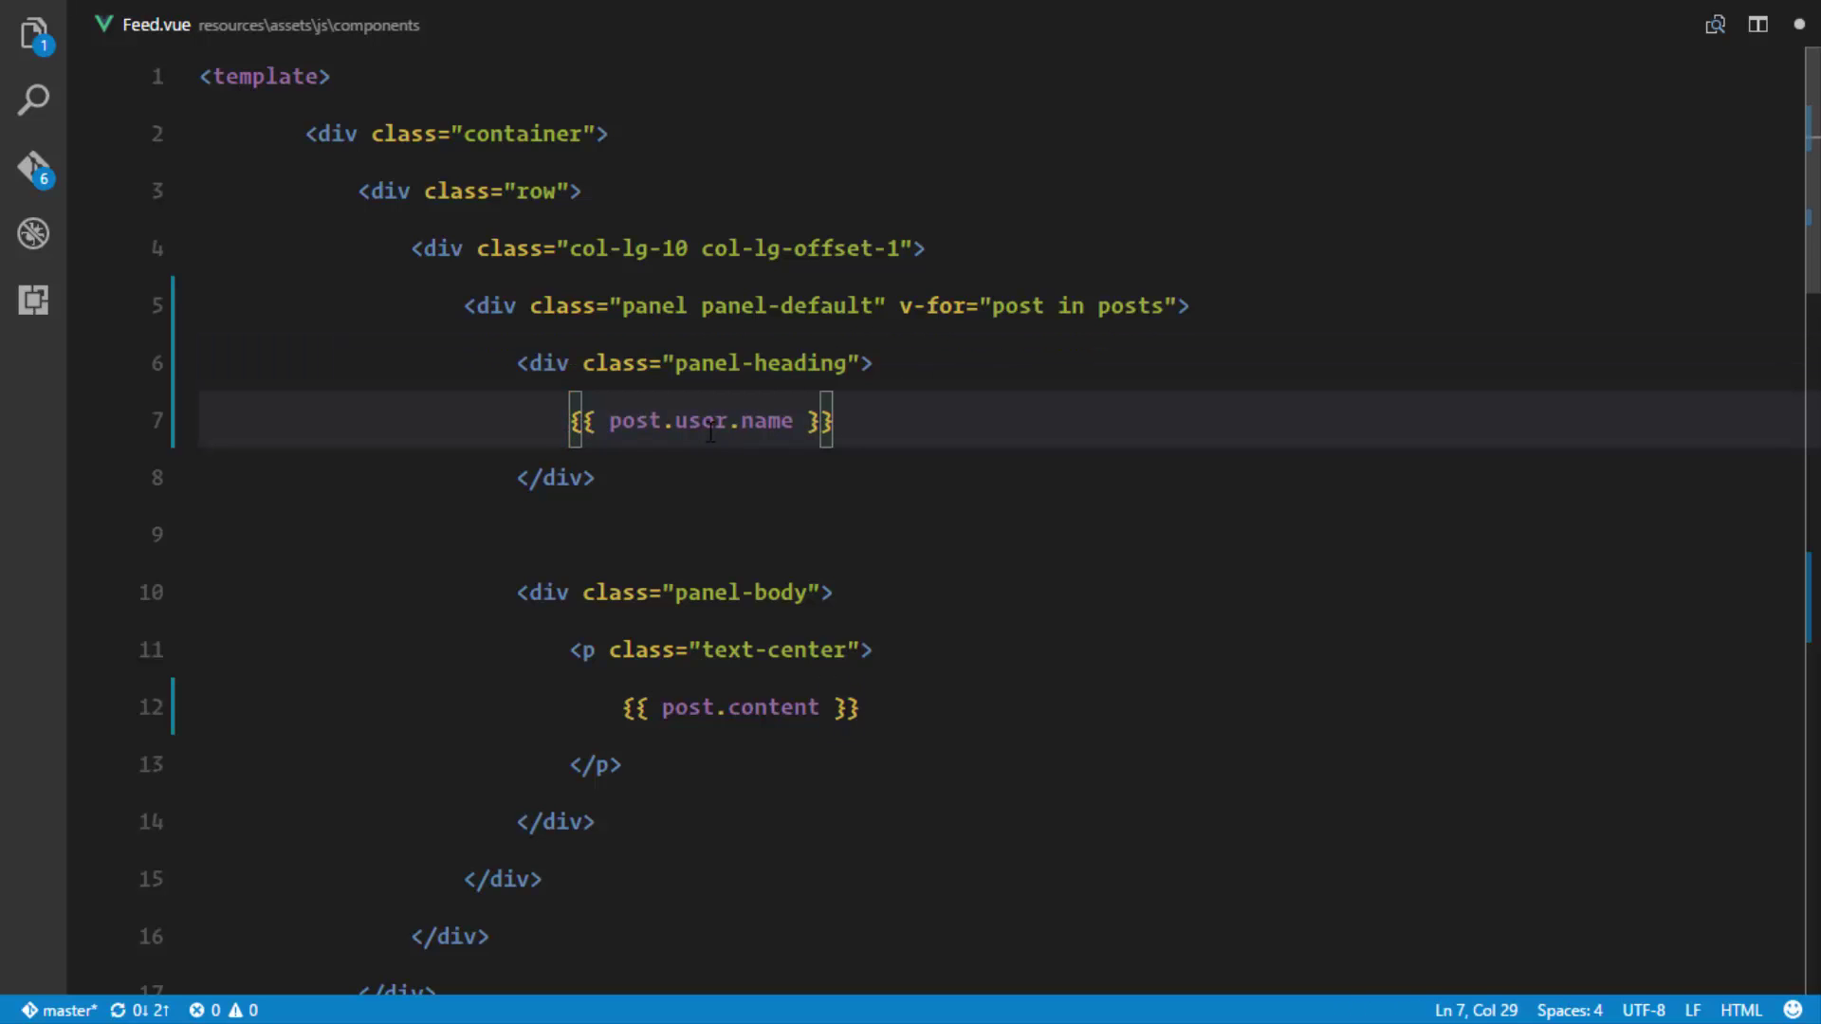
key(ctrl+shift+Return)
text(img)
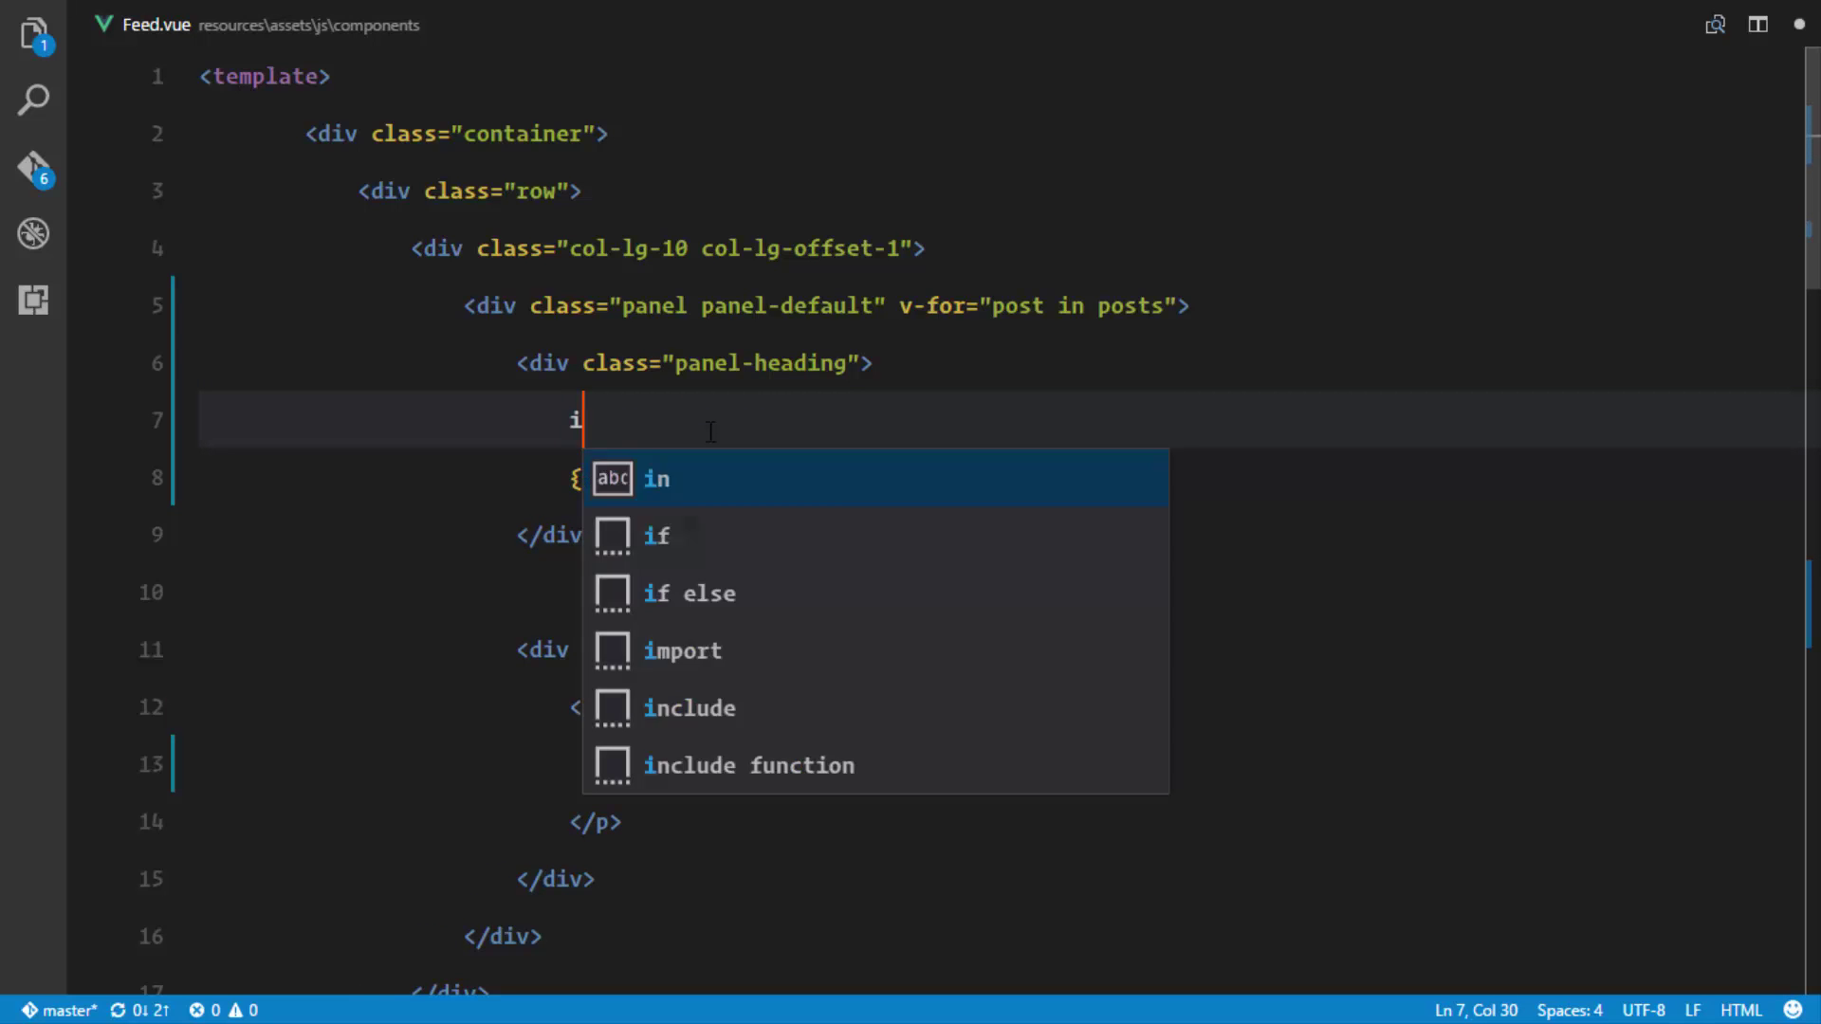
key(Tab)
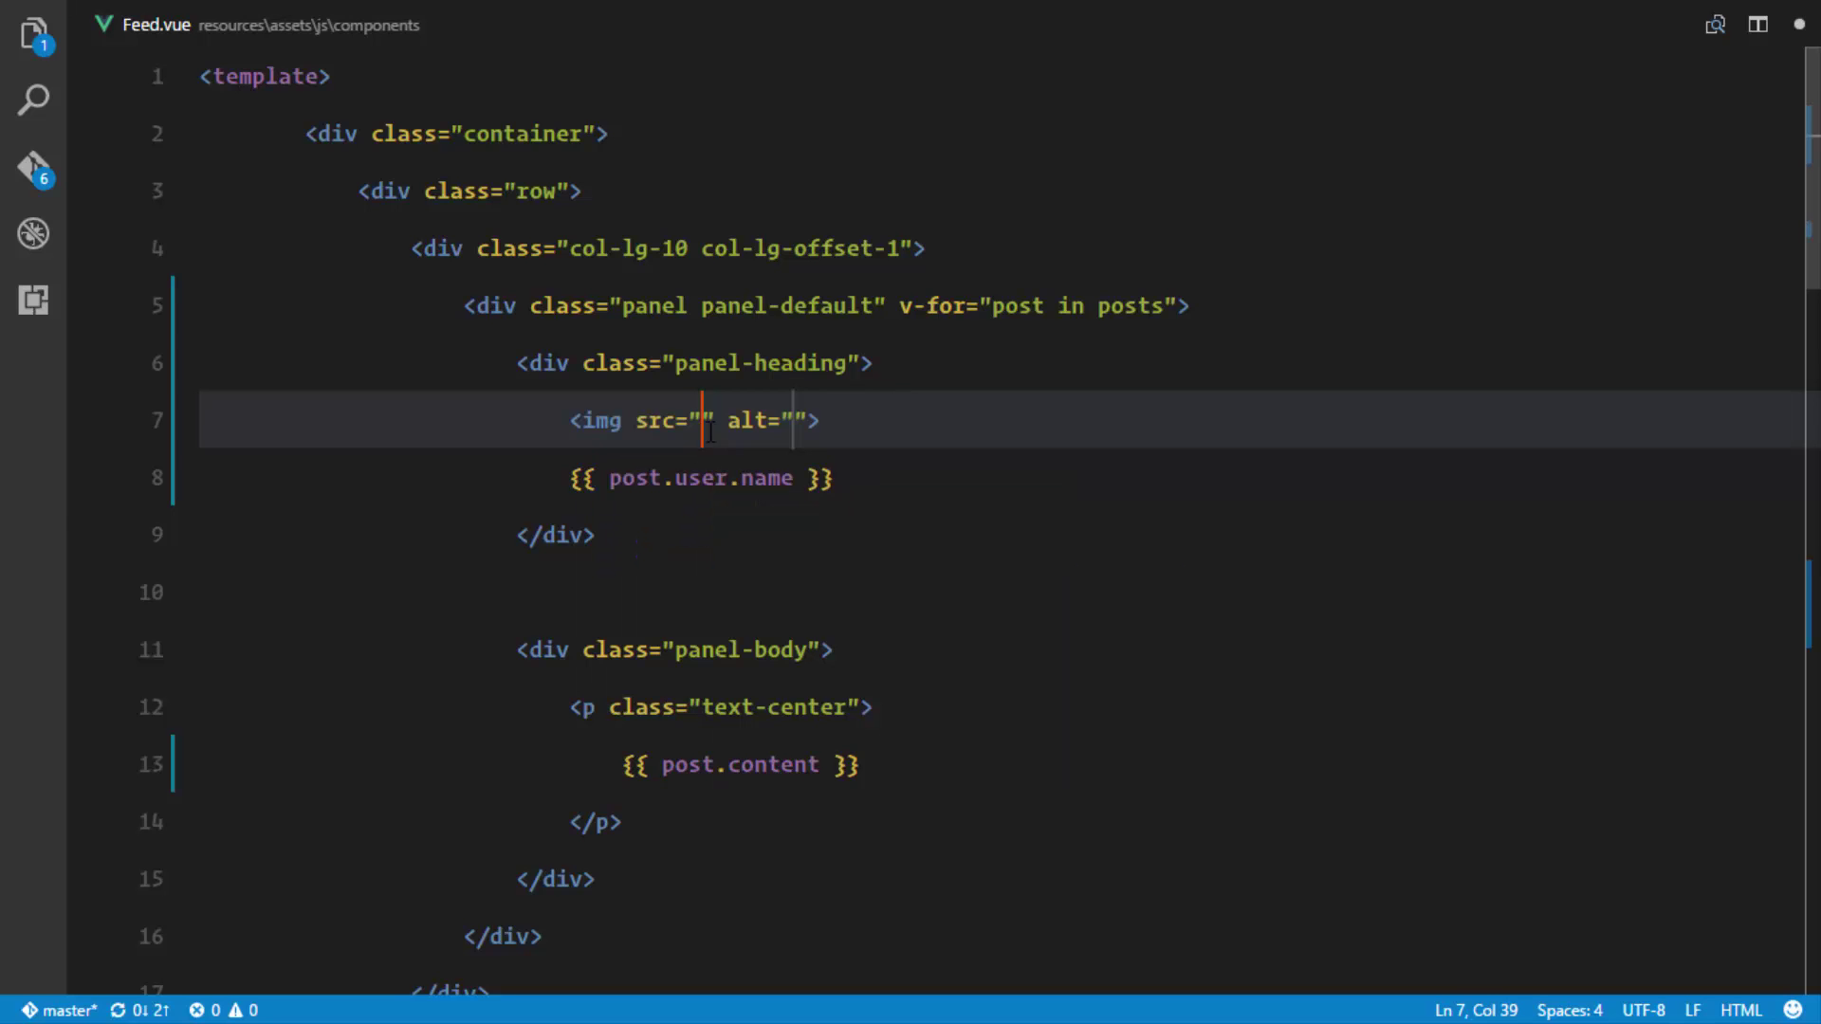
key(Down)
key(Down)
key(Up)
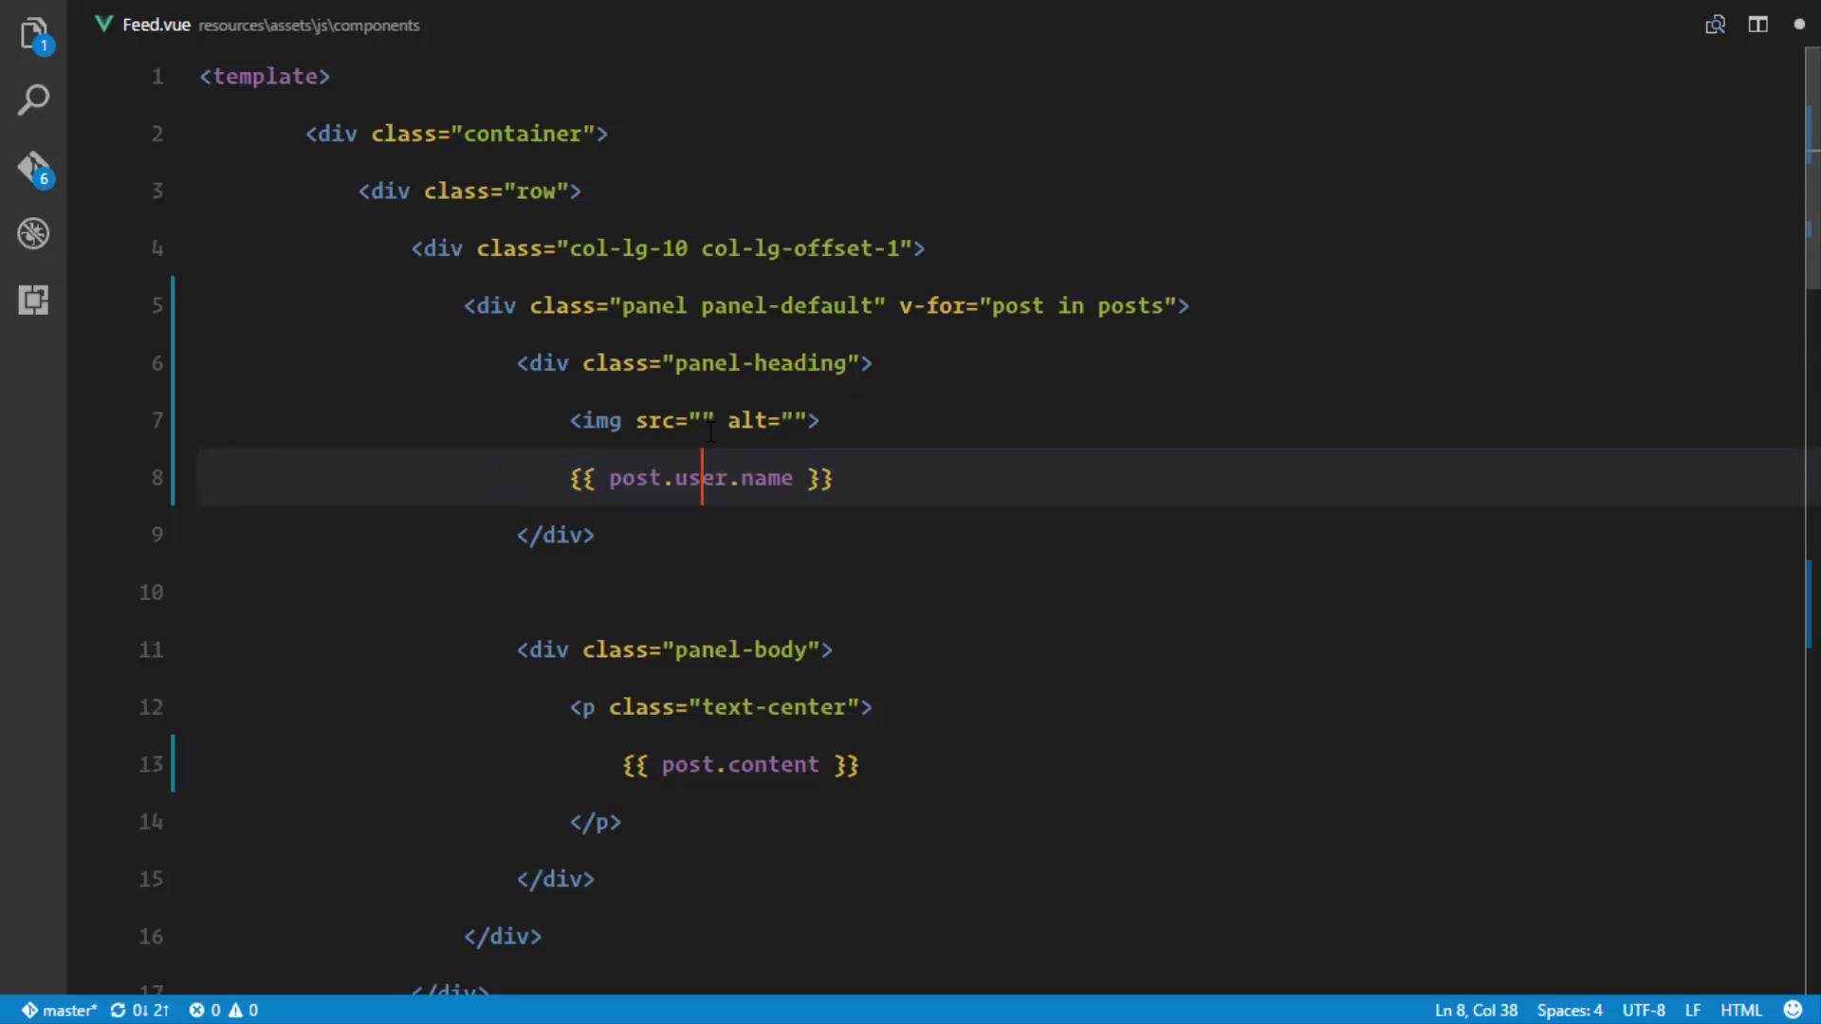
key(Up)
key(Left)
key(Left)
key(Left)
text(:)
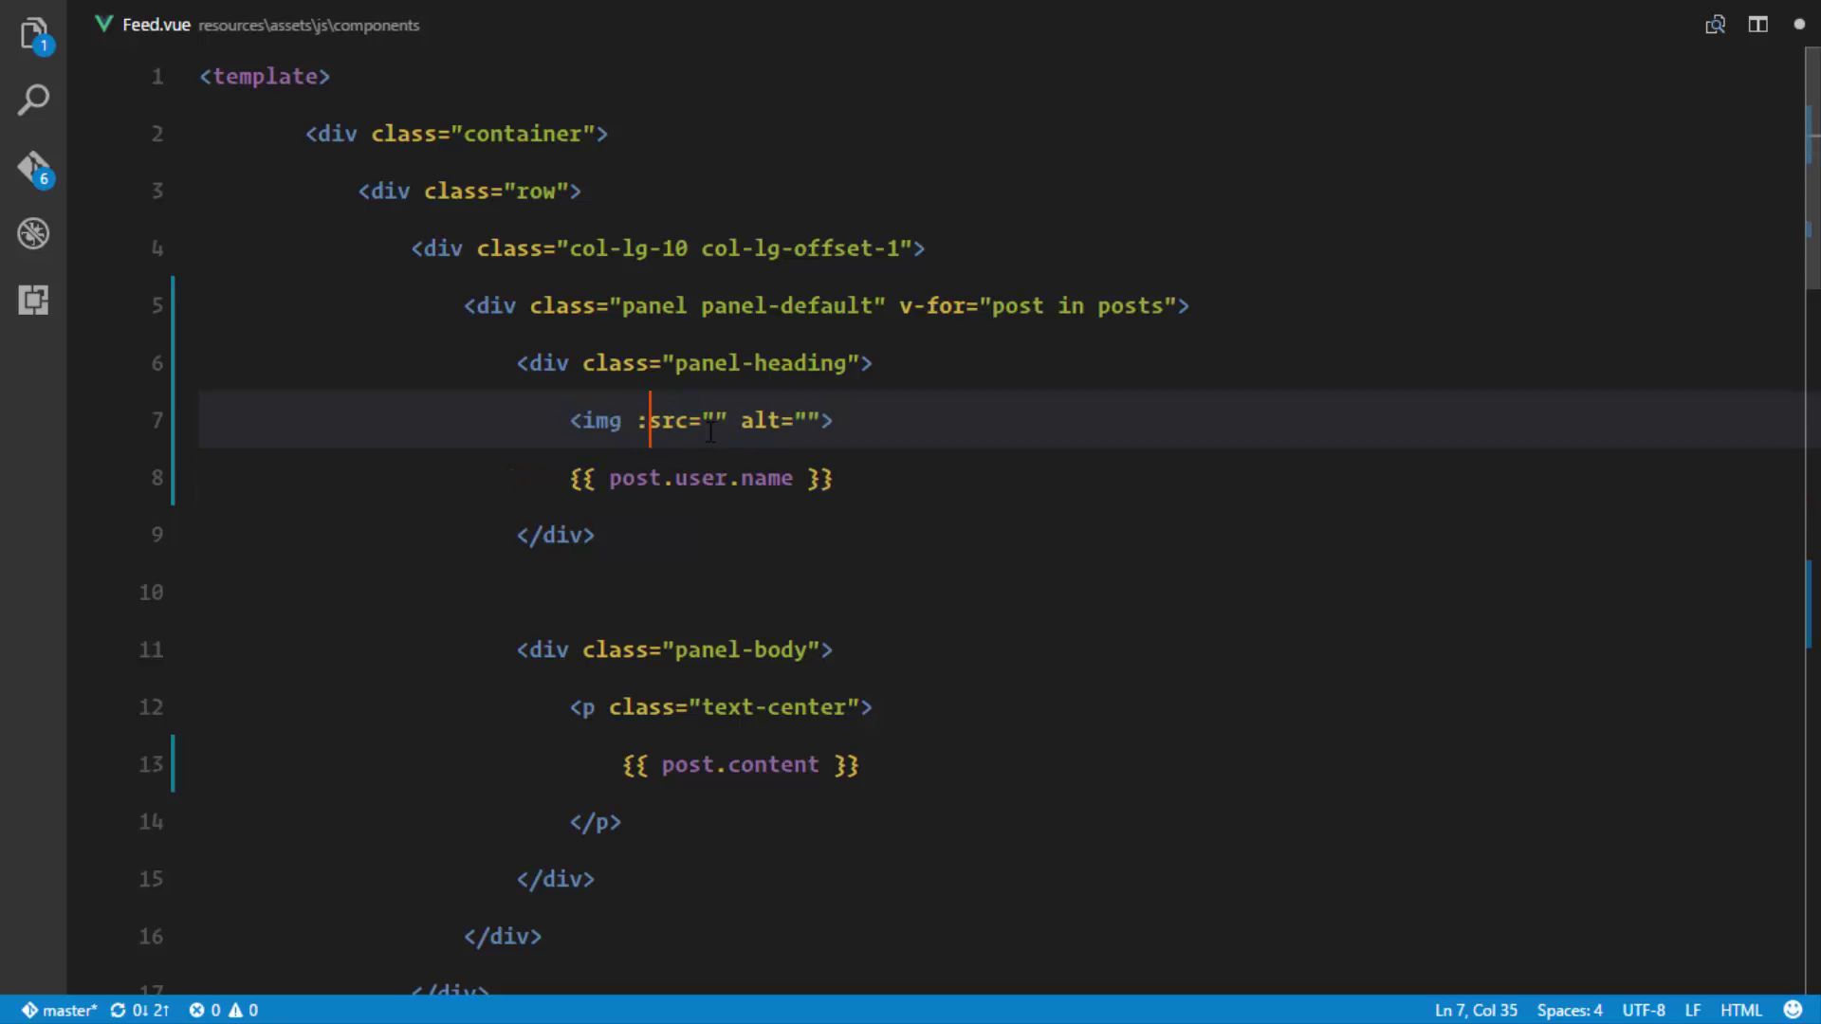
key(Right)
key(Right)
key(Right)
text(post.user.)
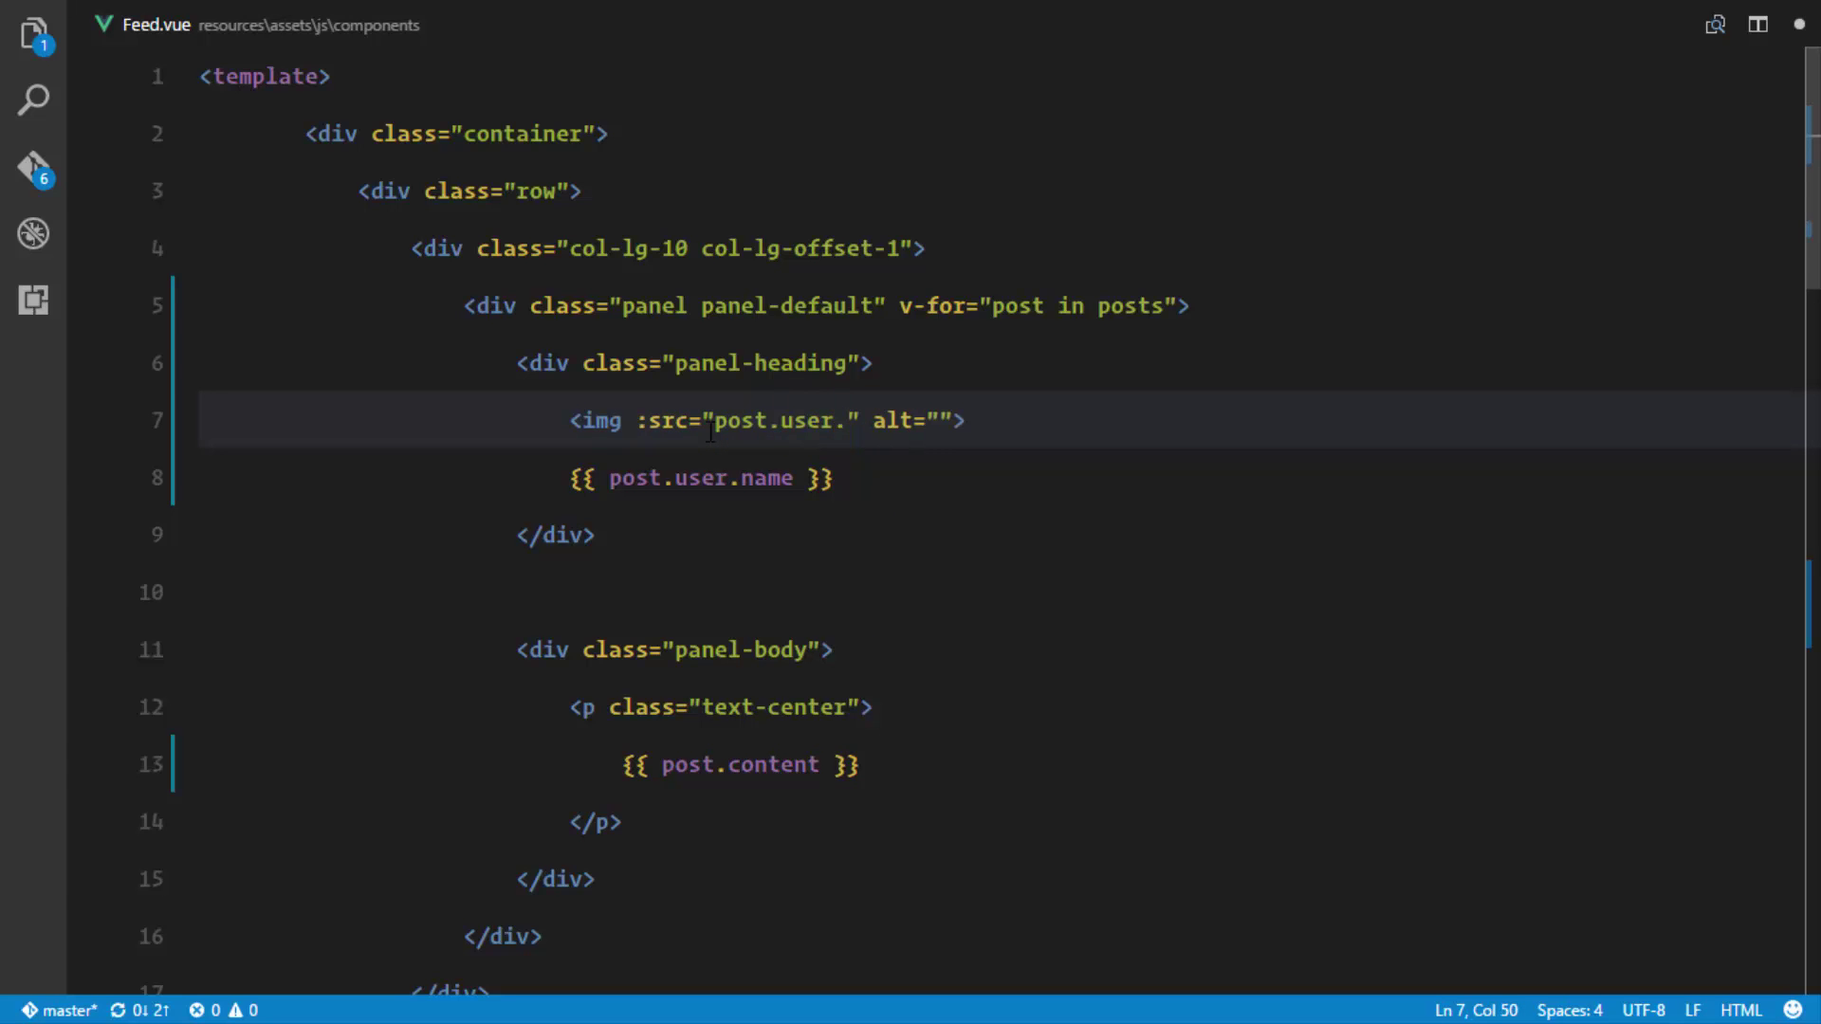
text(avatar)
key(End)
key(Left)
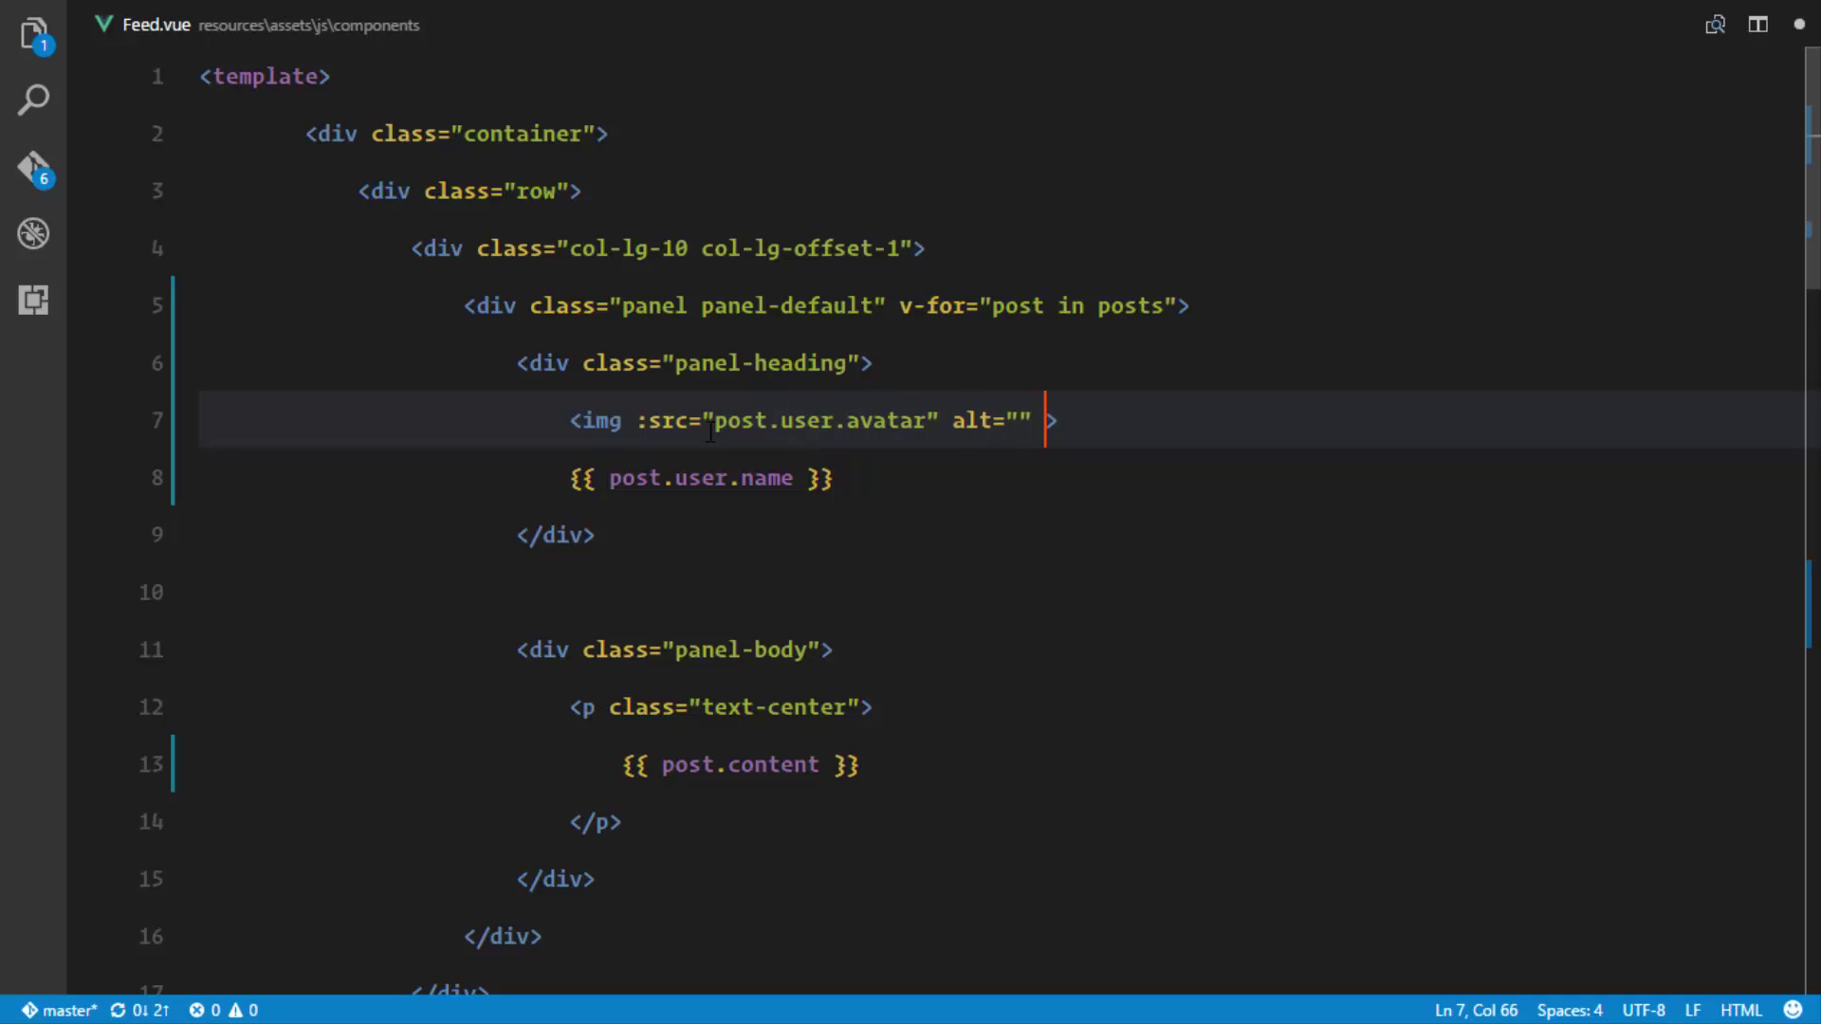
text(width="40px" )
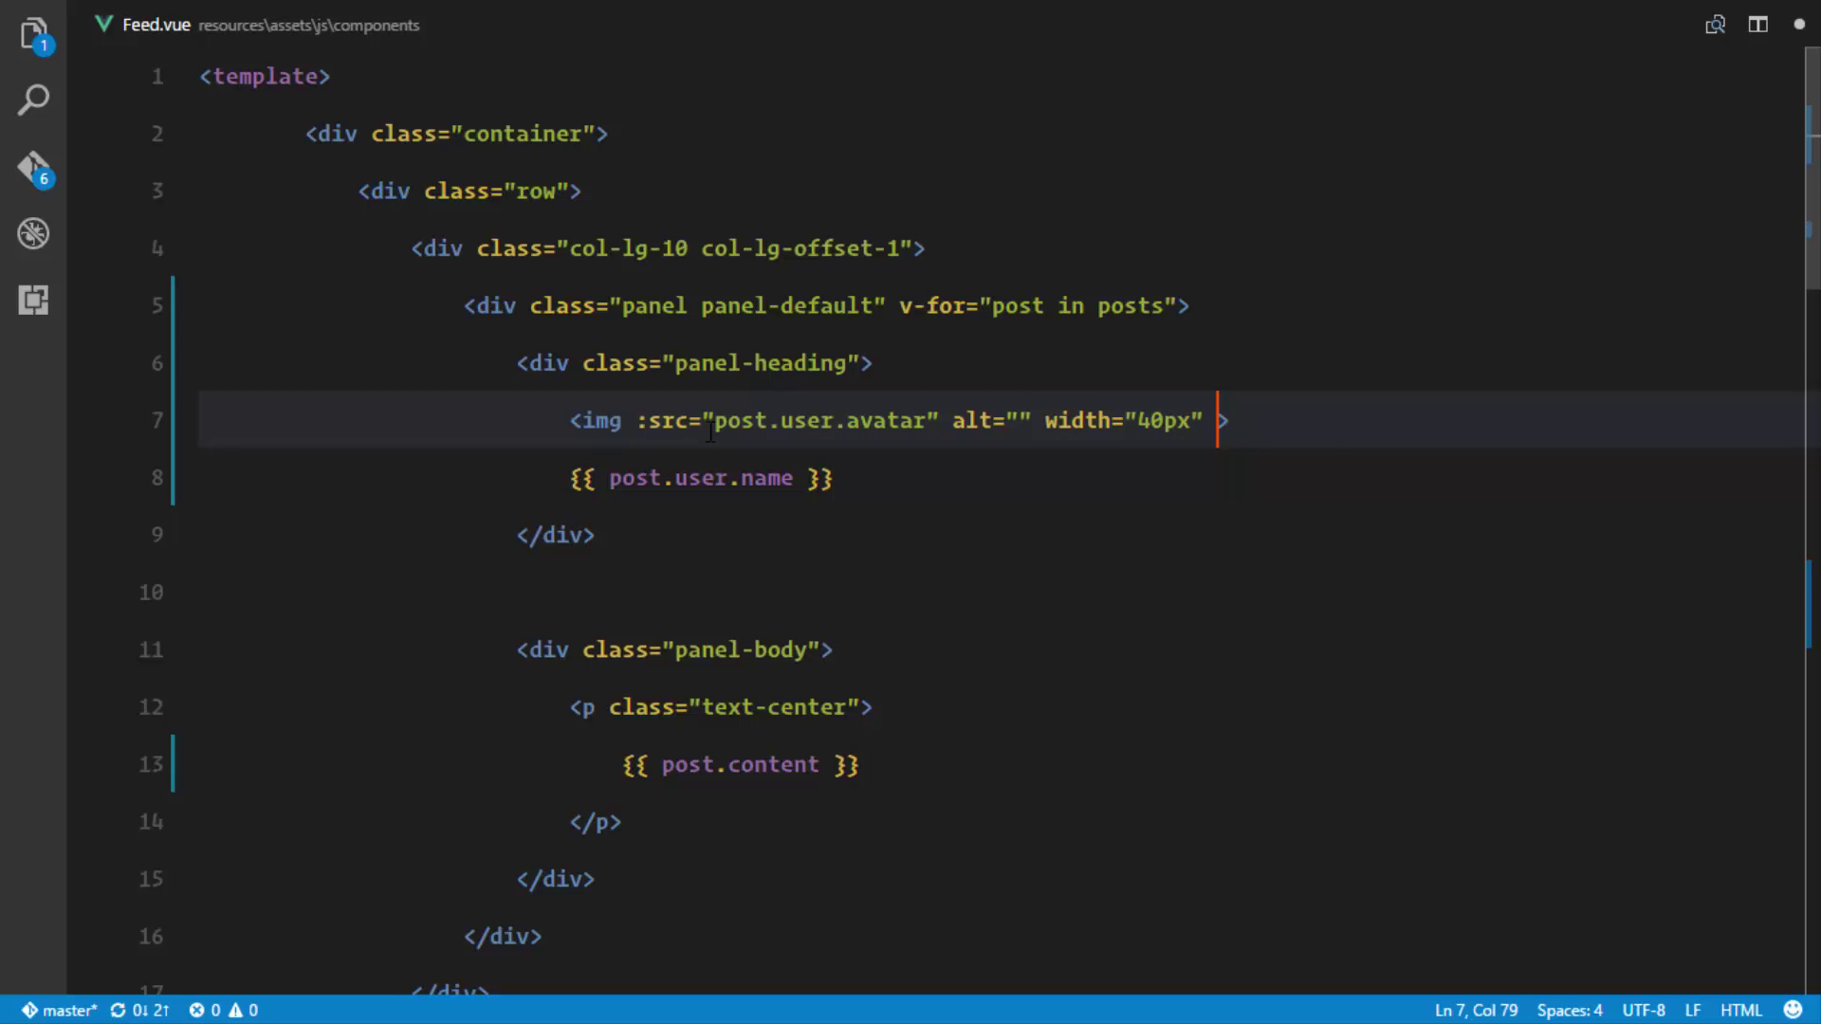
text(height="40px)
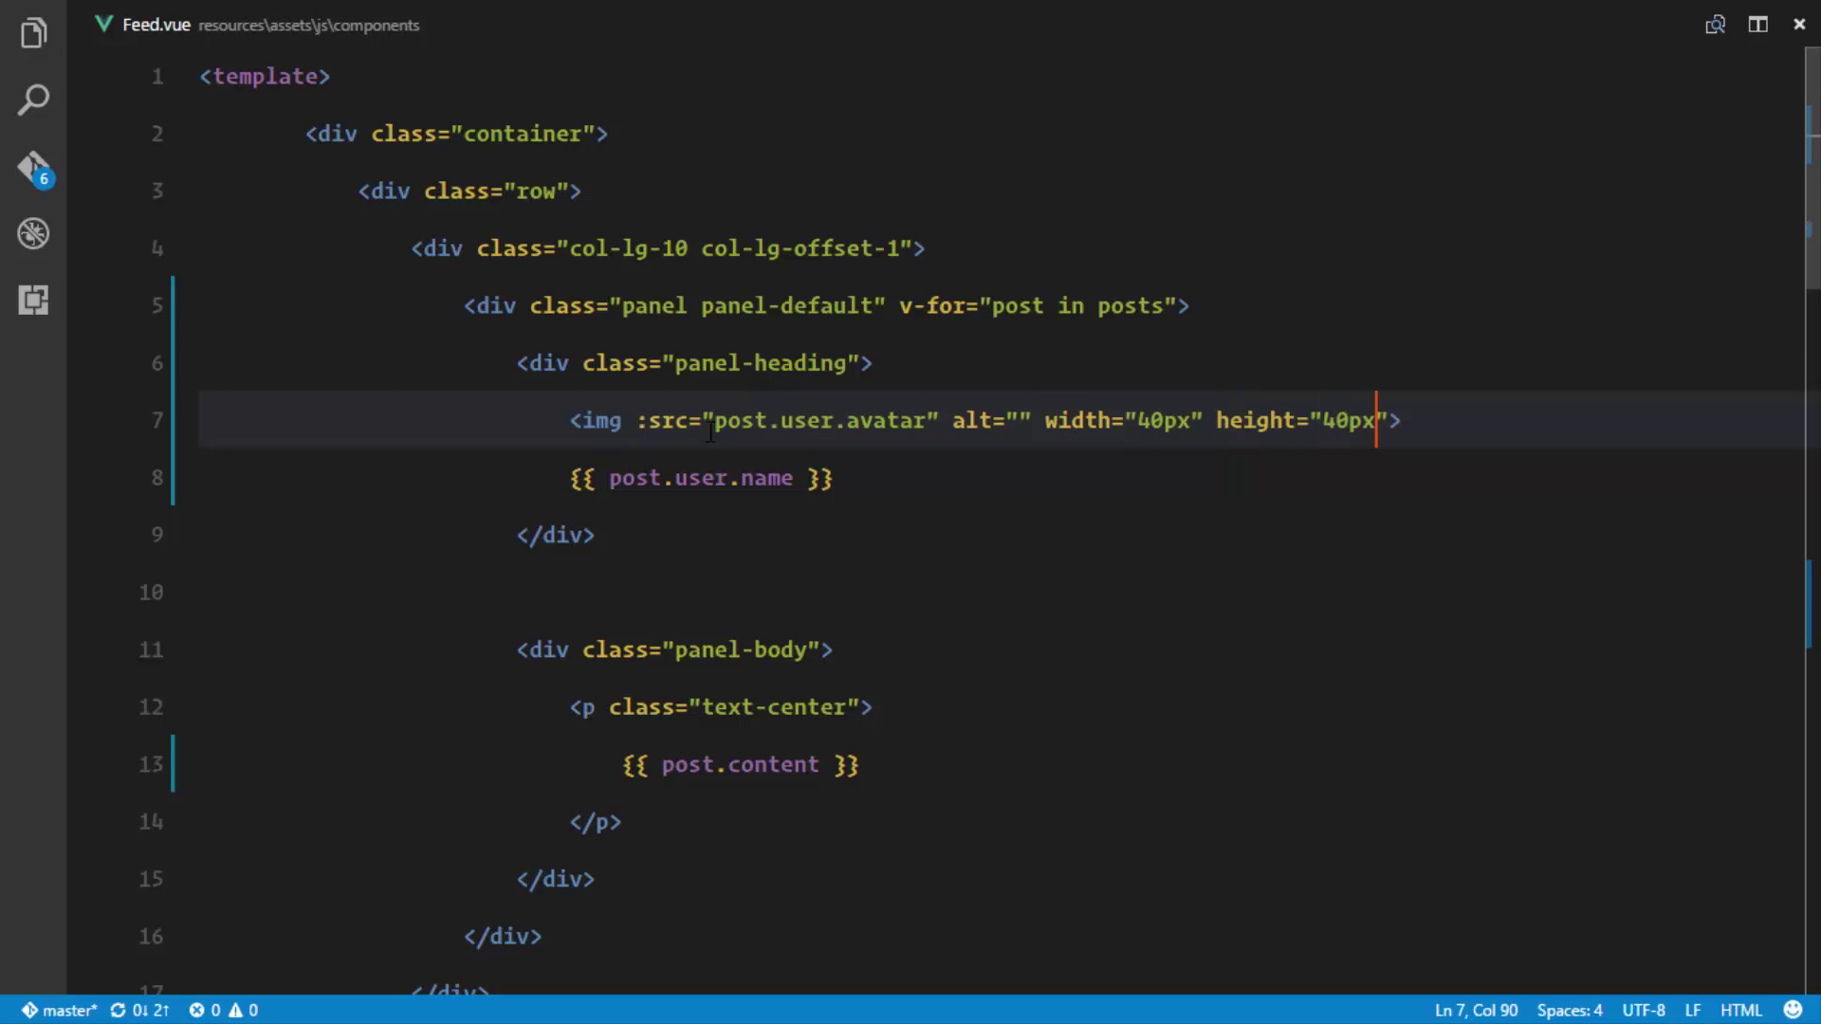
click(1078, 592)
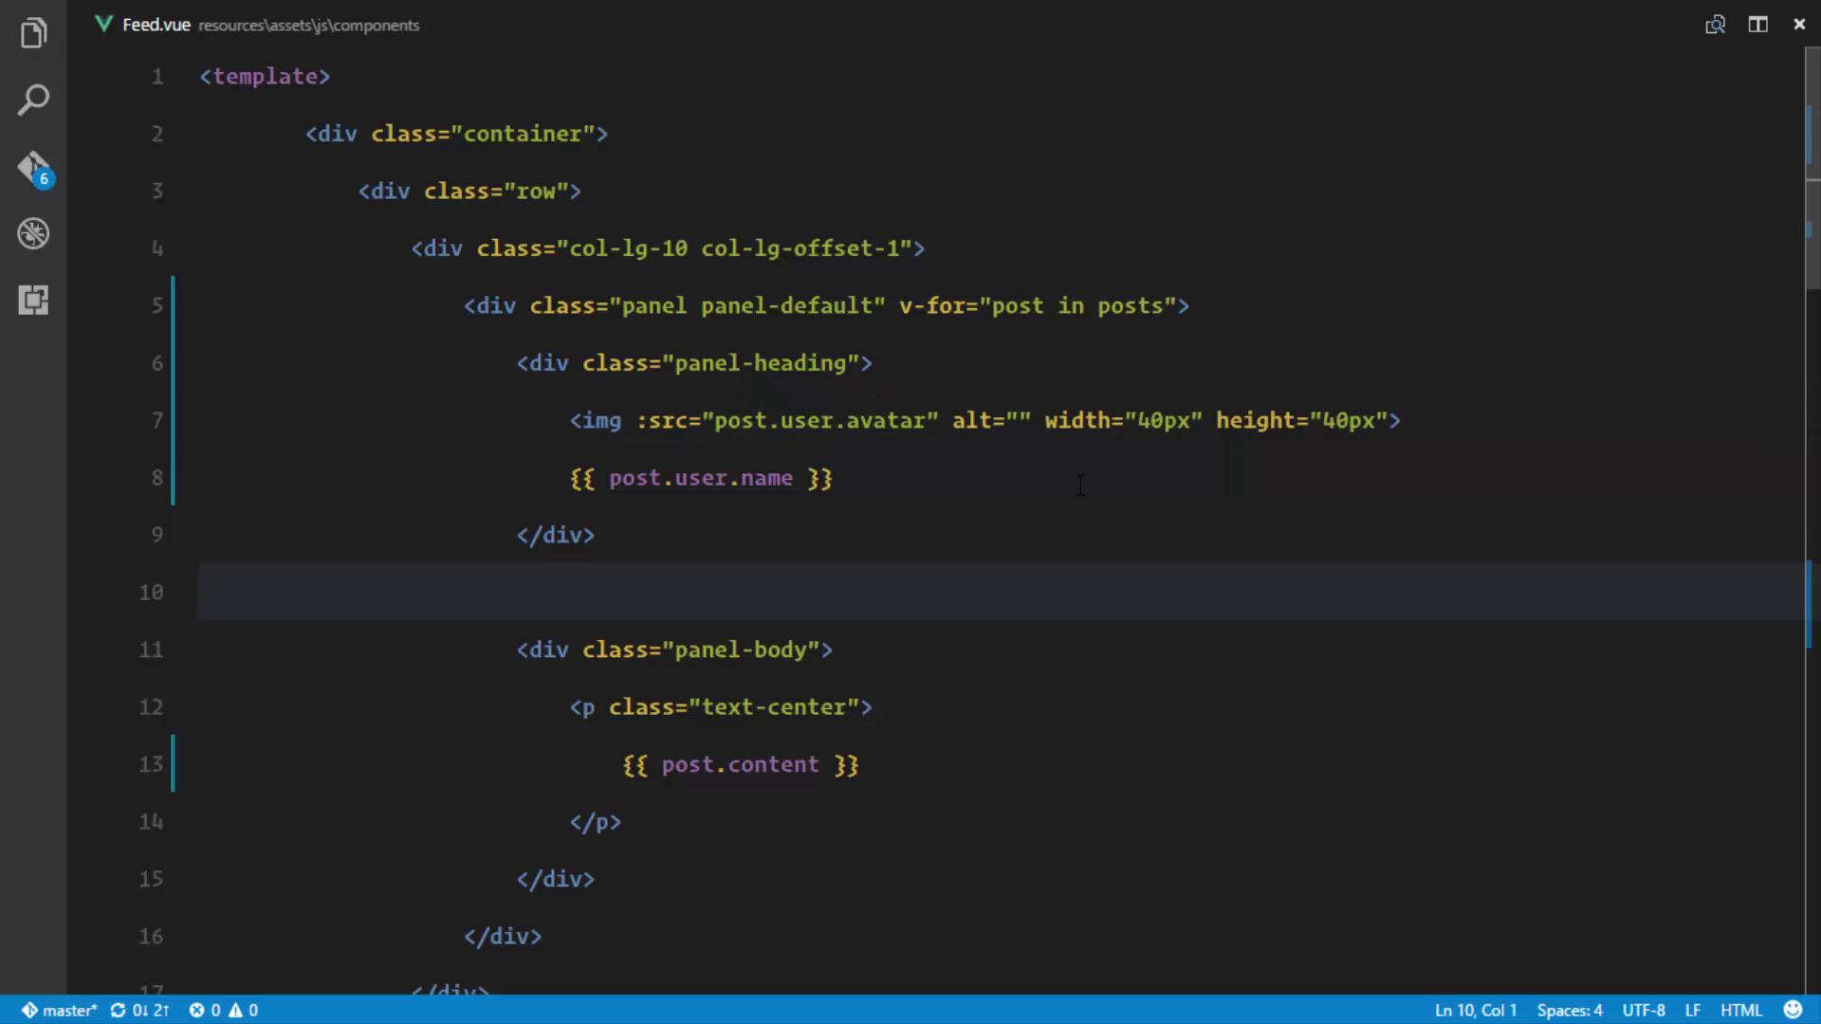
Step: Start gulp watch, reload the feed to check the avatars, then return to Feed.vue
key(alt+Tab)
text(gul)
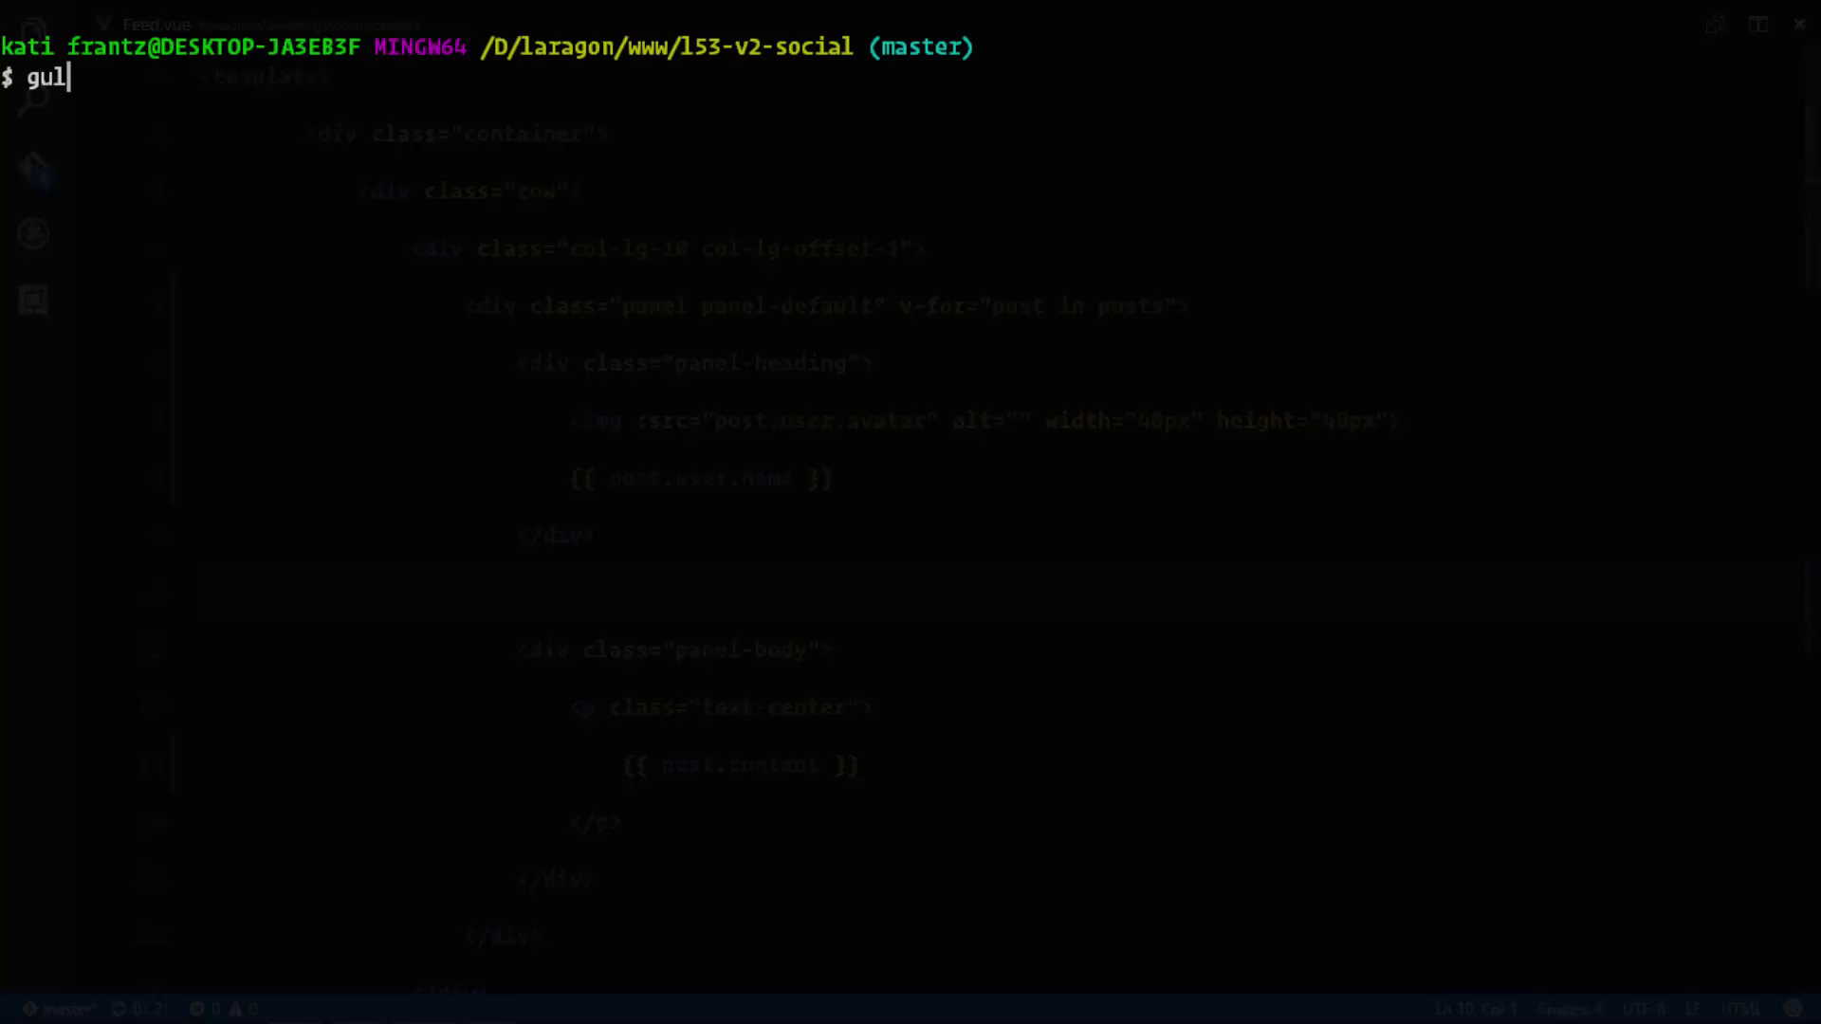
text(p watch)
key(Return)
key(alt+Tab)
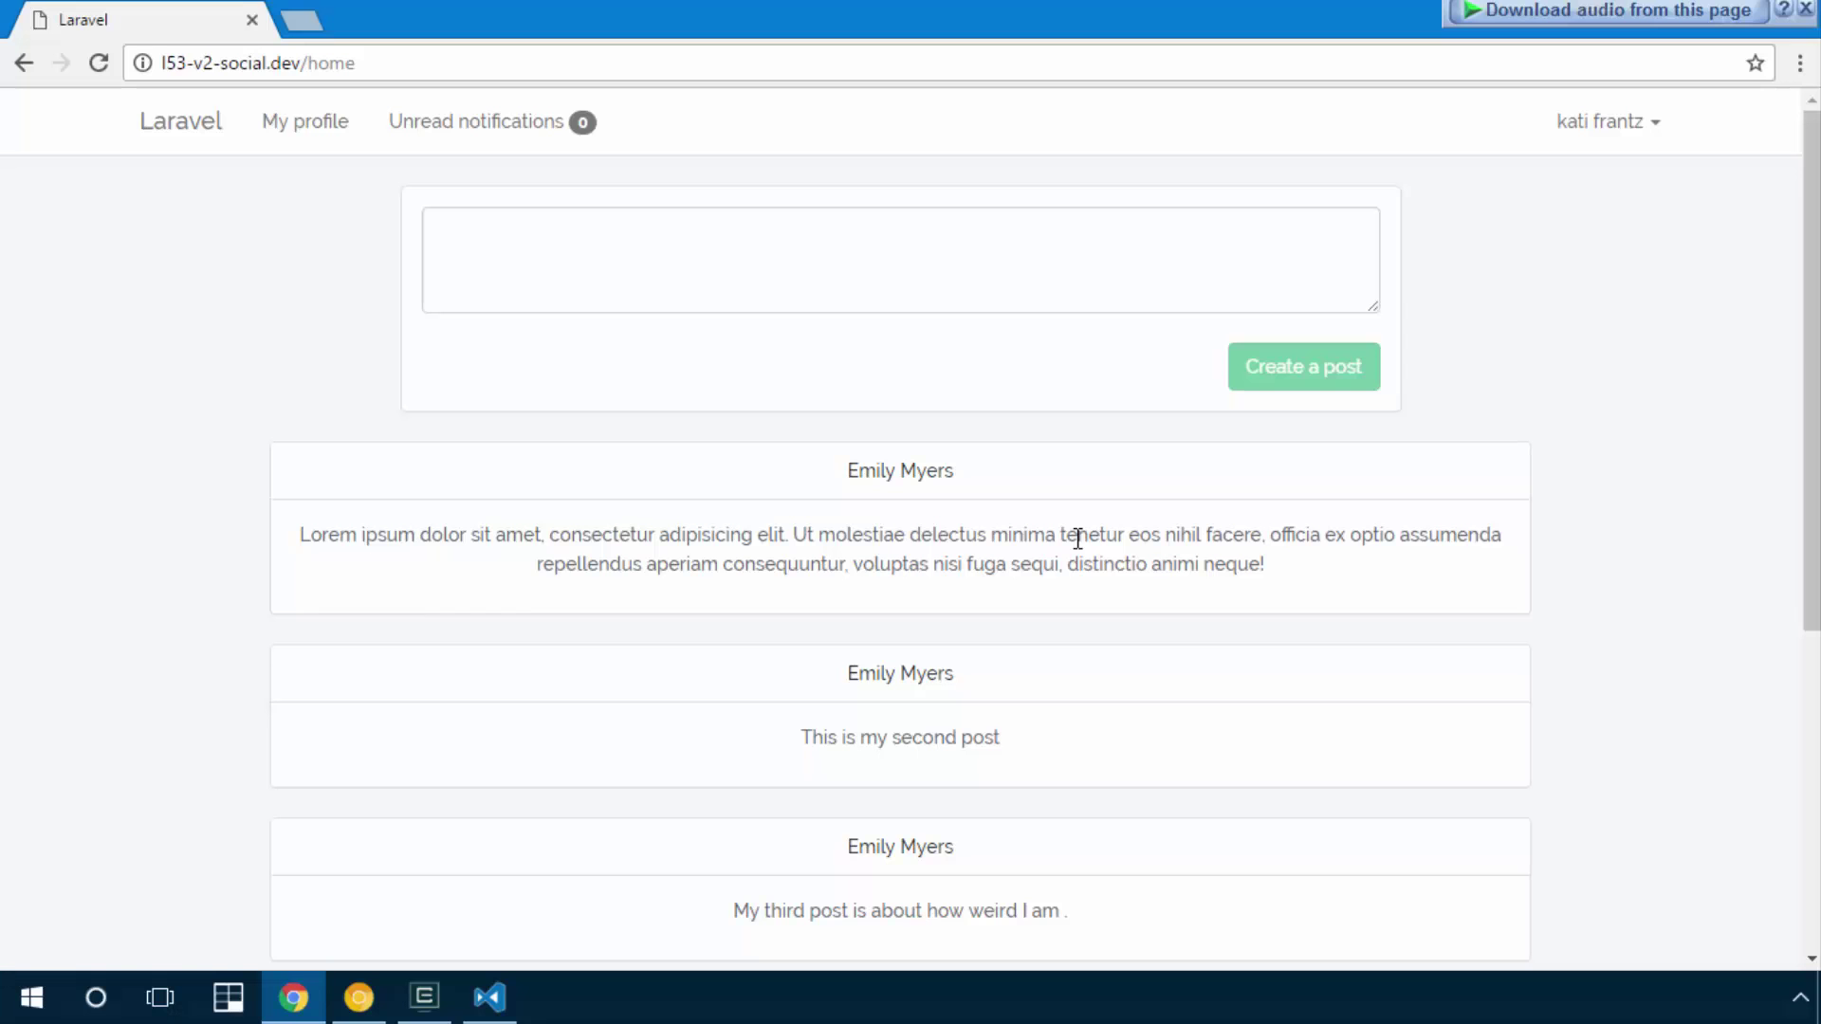
key(F5)
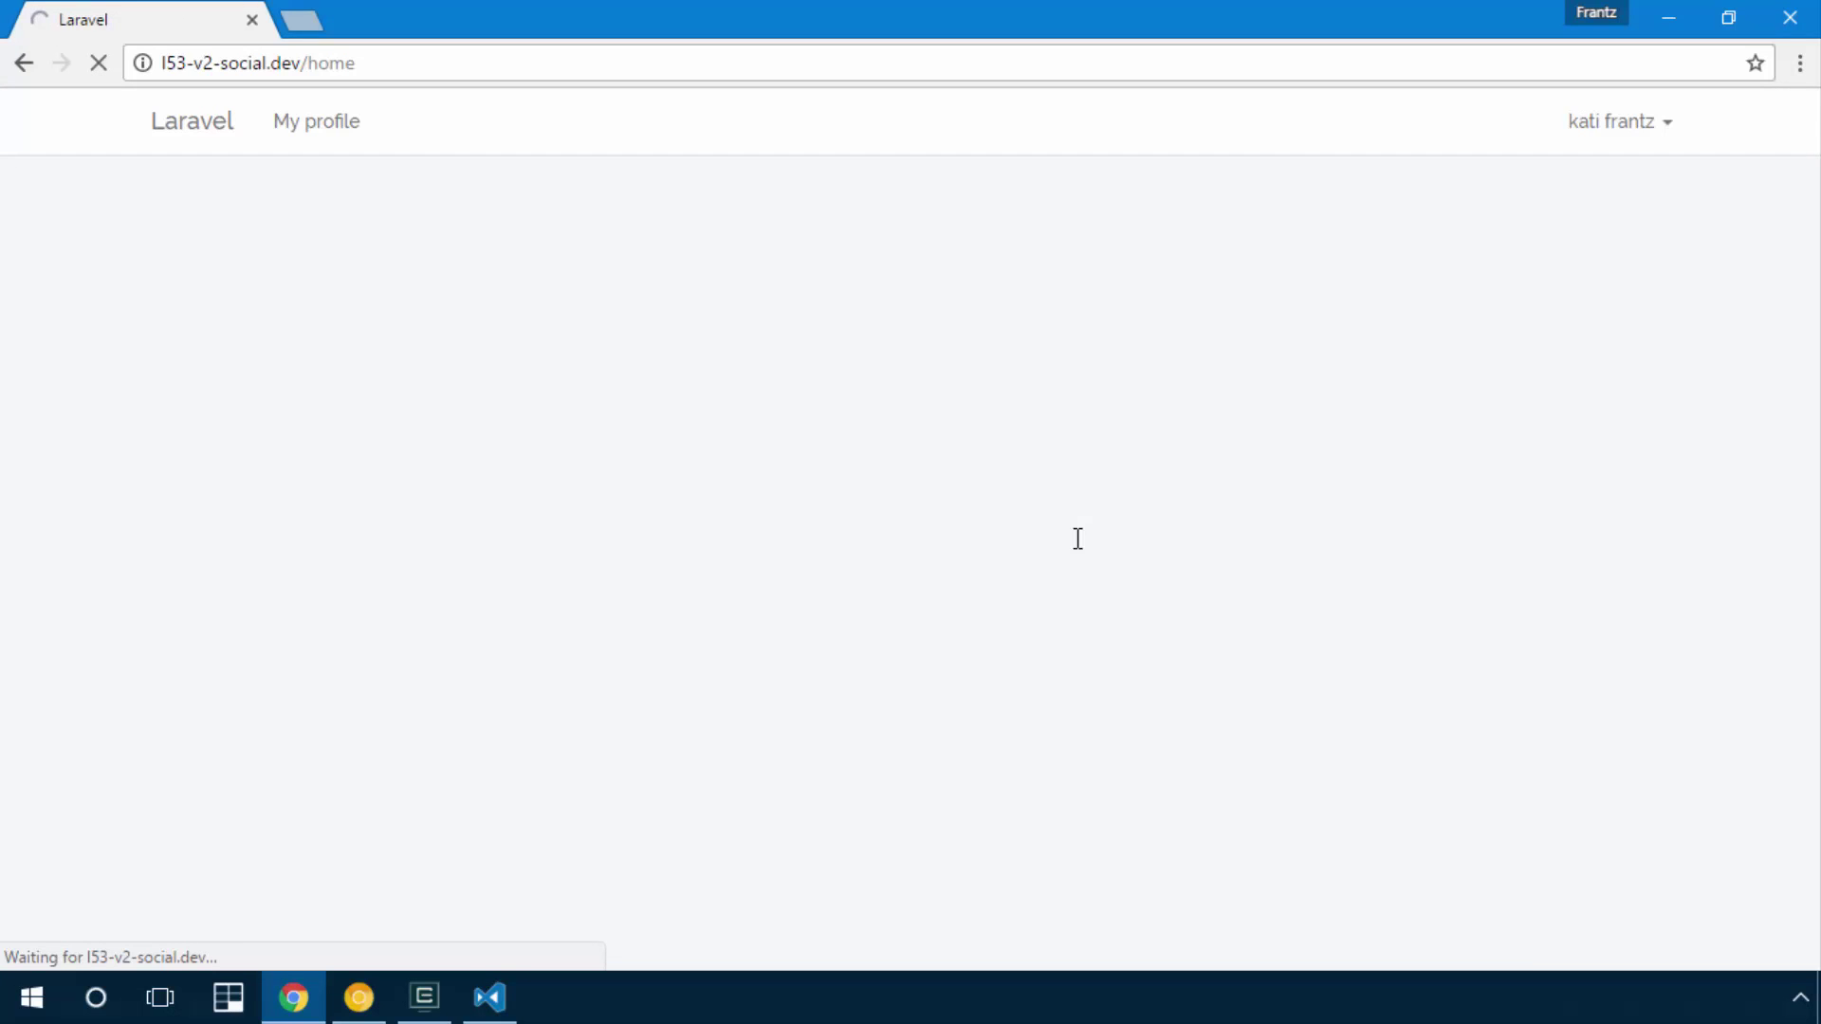
scroll(1076, 538, down, 3)
scroll(1077, 538, up, 2)
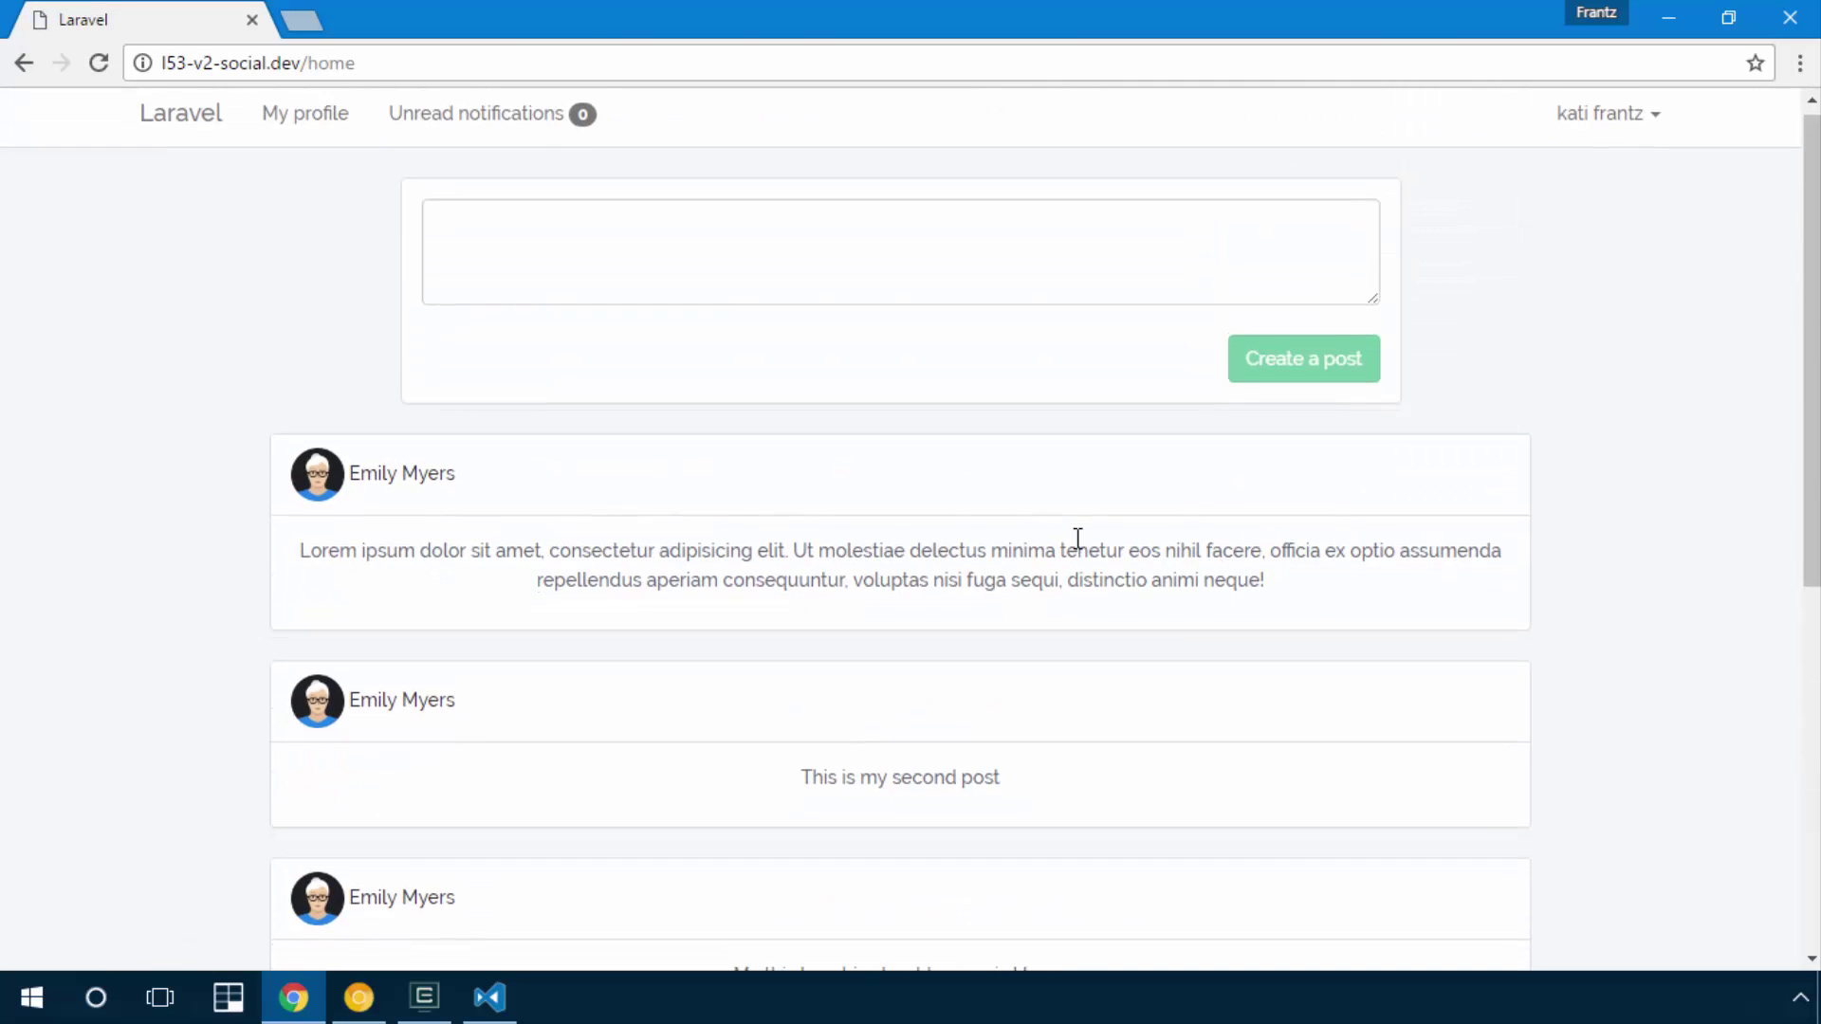
scroll(1078, 538, down, 4)
scroll(1077, 538, down, 1)
scroll(1076, 538, down, 1)
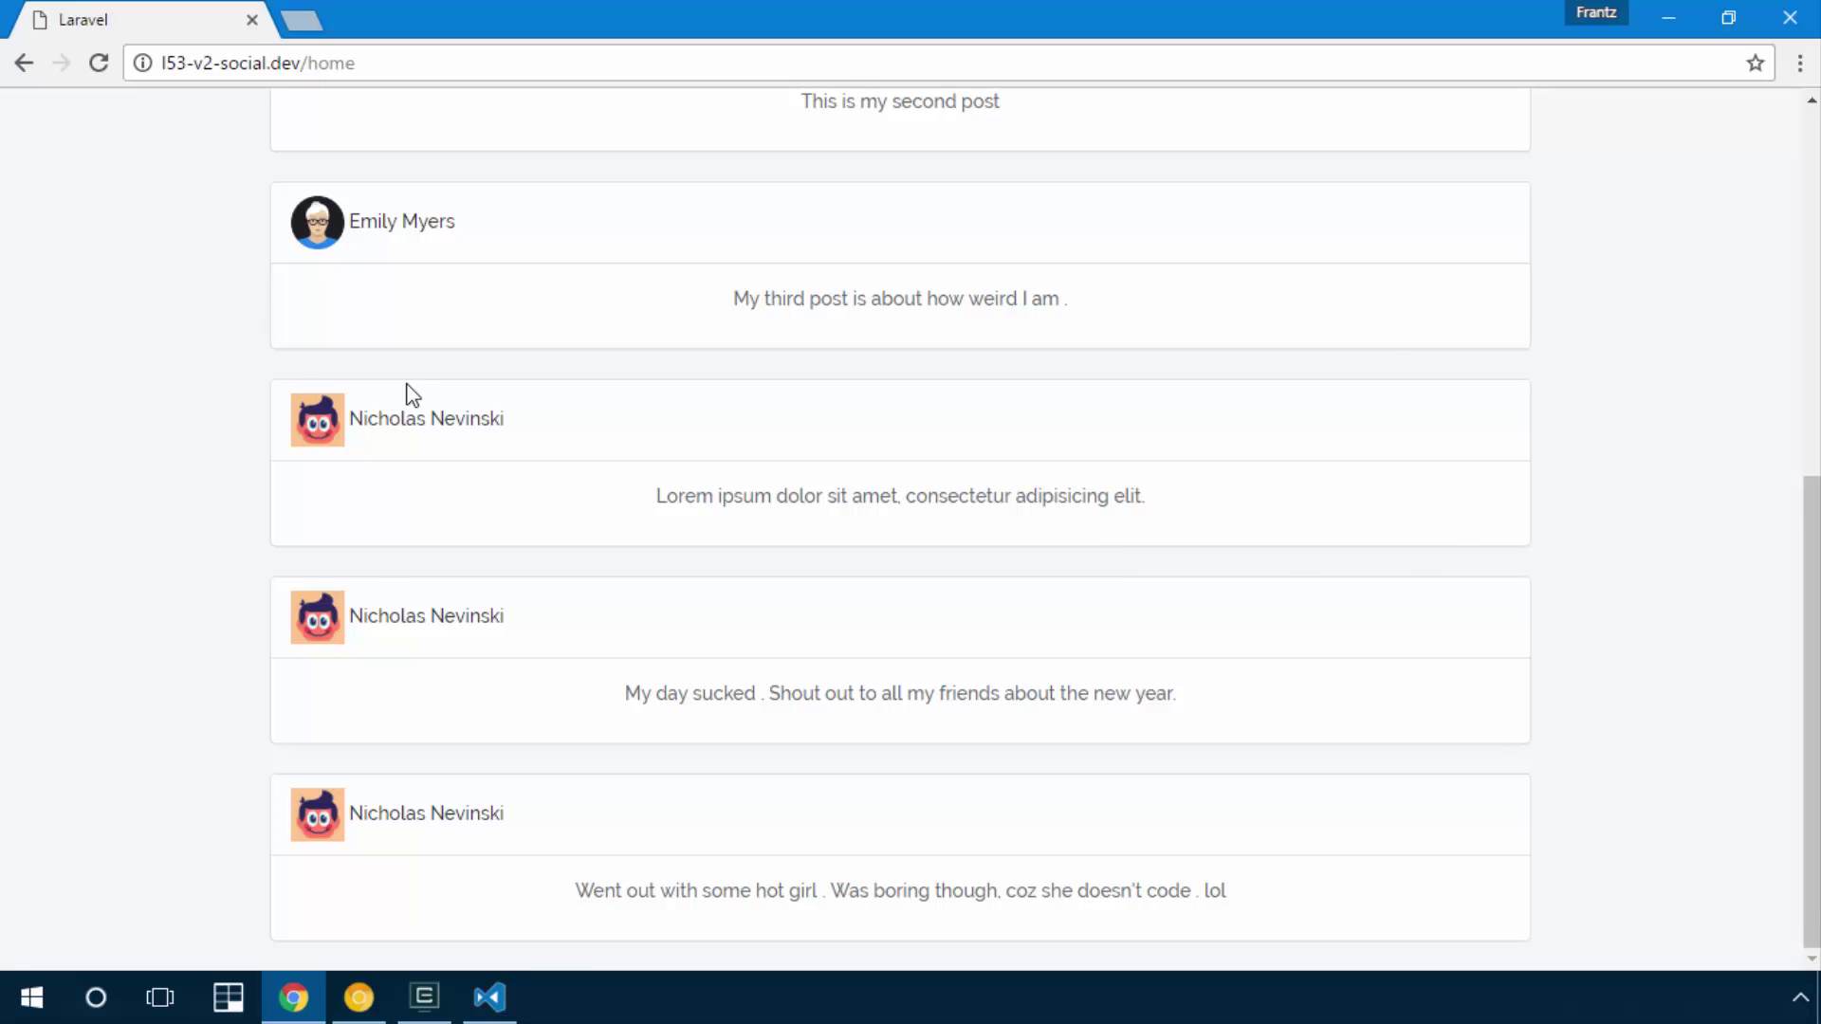
key(alt+Tab)
key(Tab)
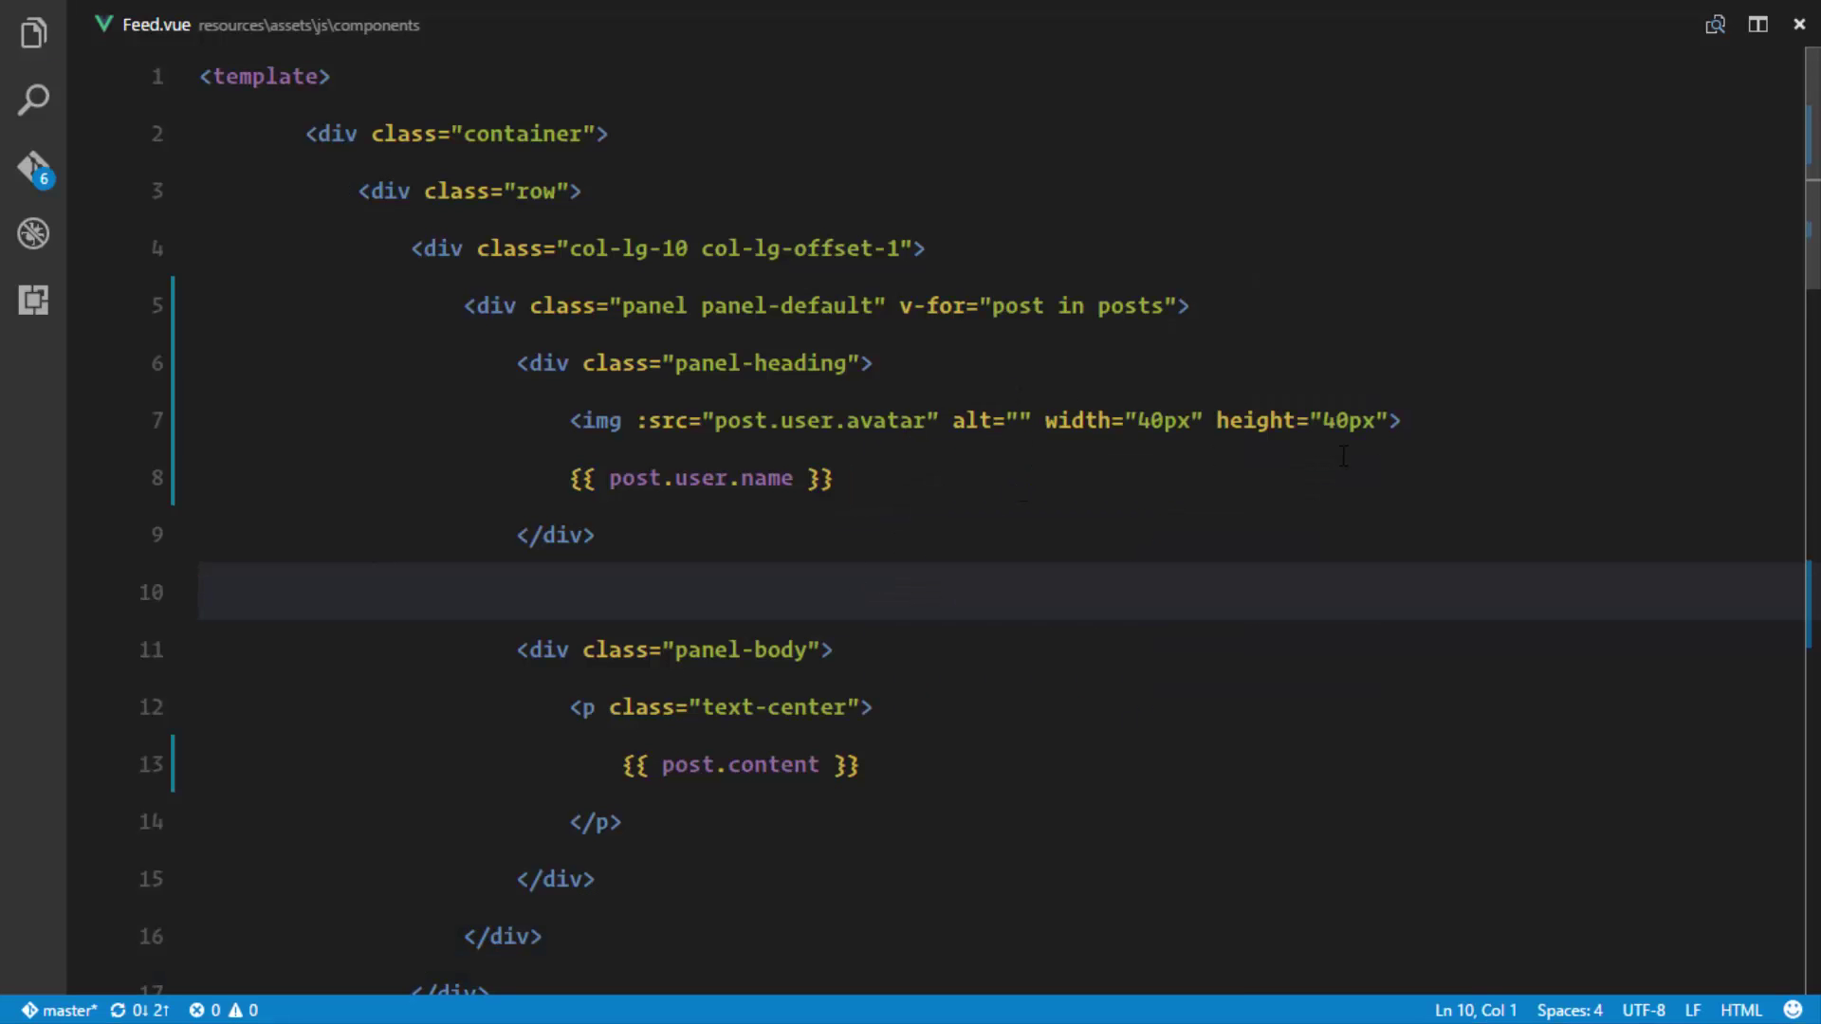
Step: Add class="avatar-feed" to the img and a <style> rule .avatar-feed { border-radius: 50% }
click(1387, 419)
text(class=")
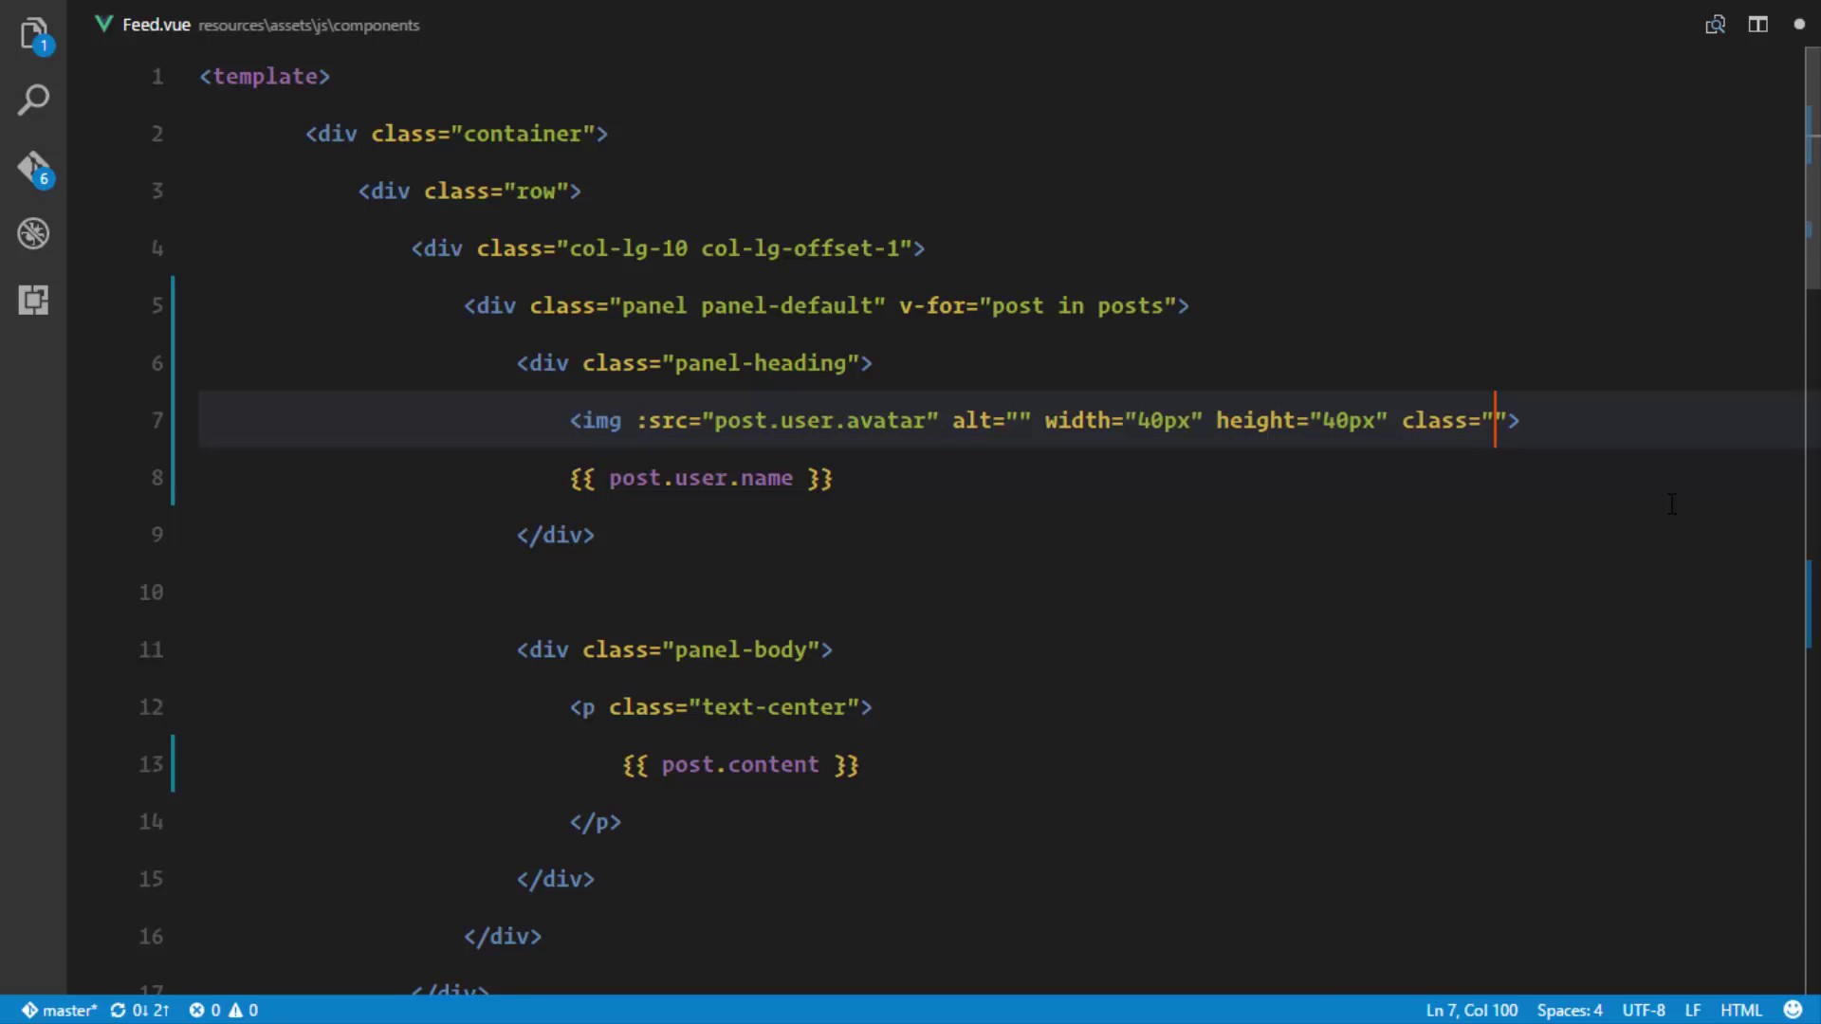
text(avatar0)
key(BackSpace)
text(-feed)
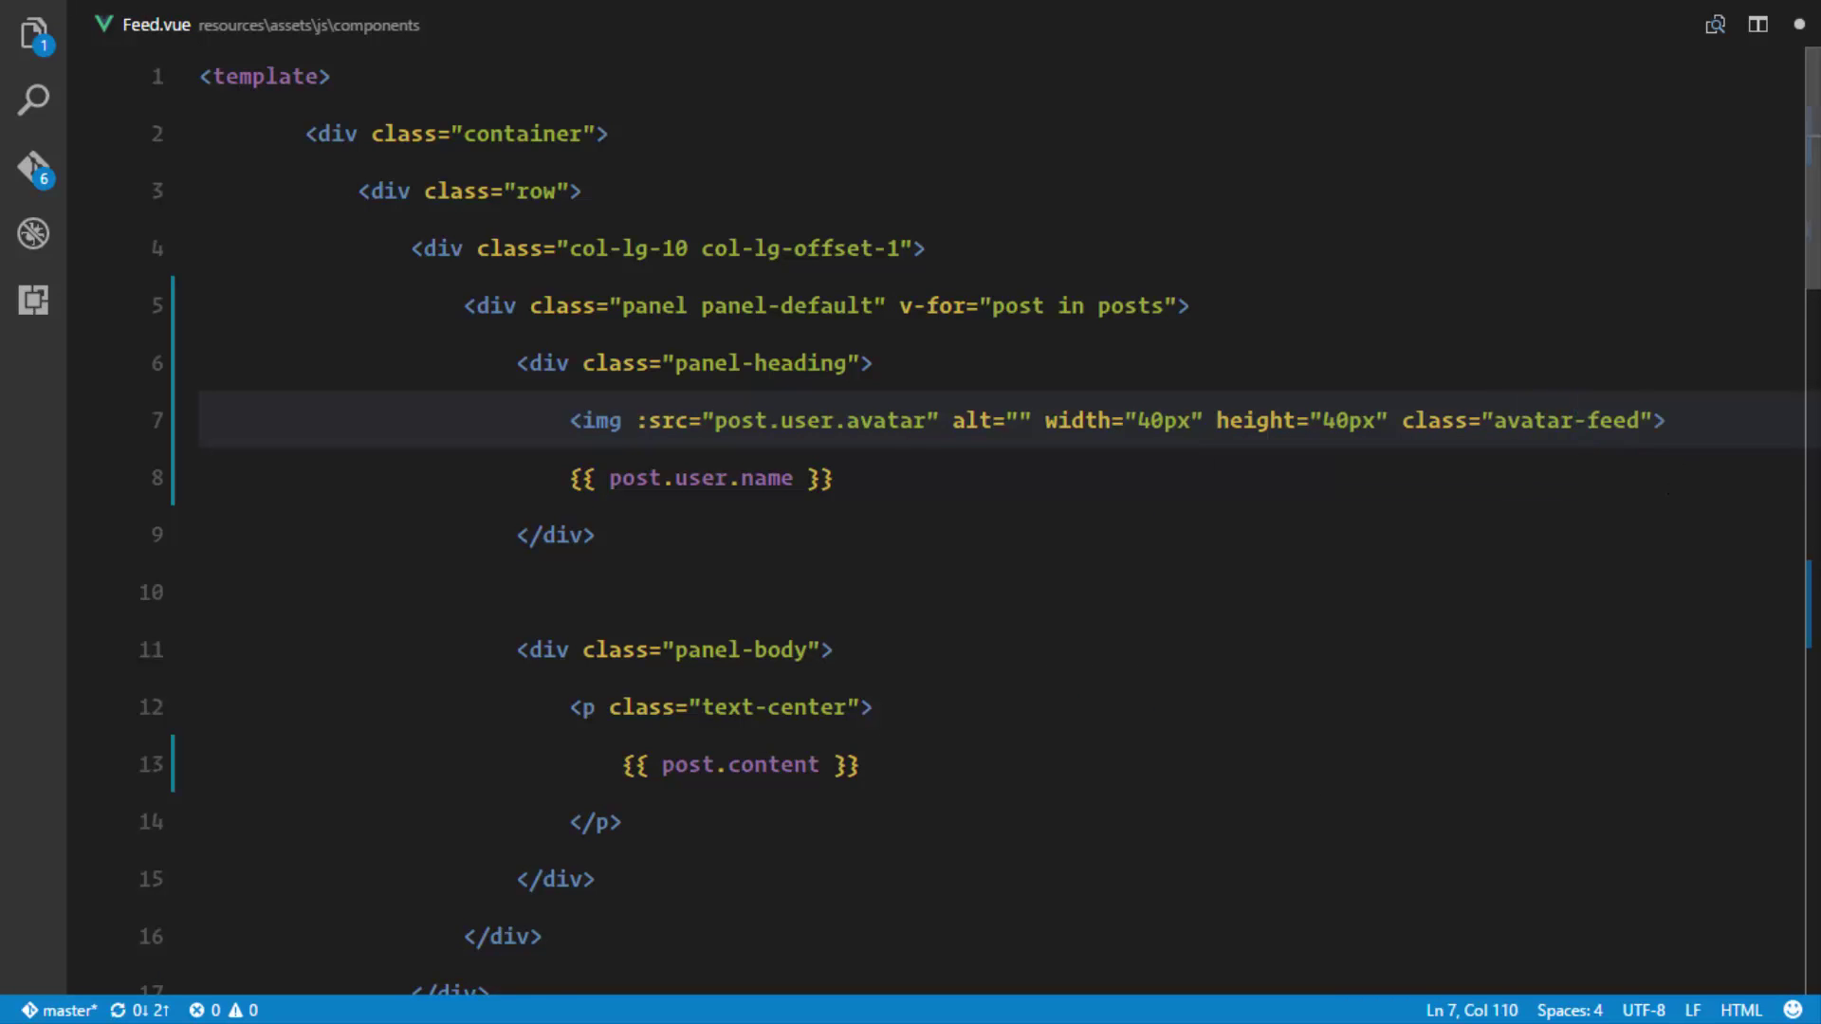
scroll(911, 513, down, 10)
scroll(910, 513, down, 5)
click(647, 357)
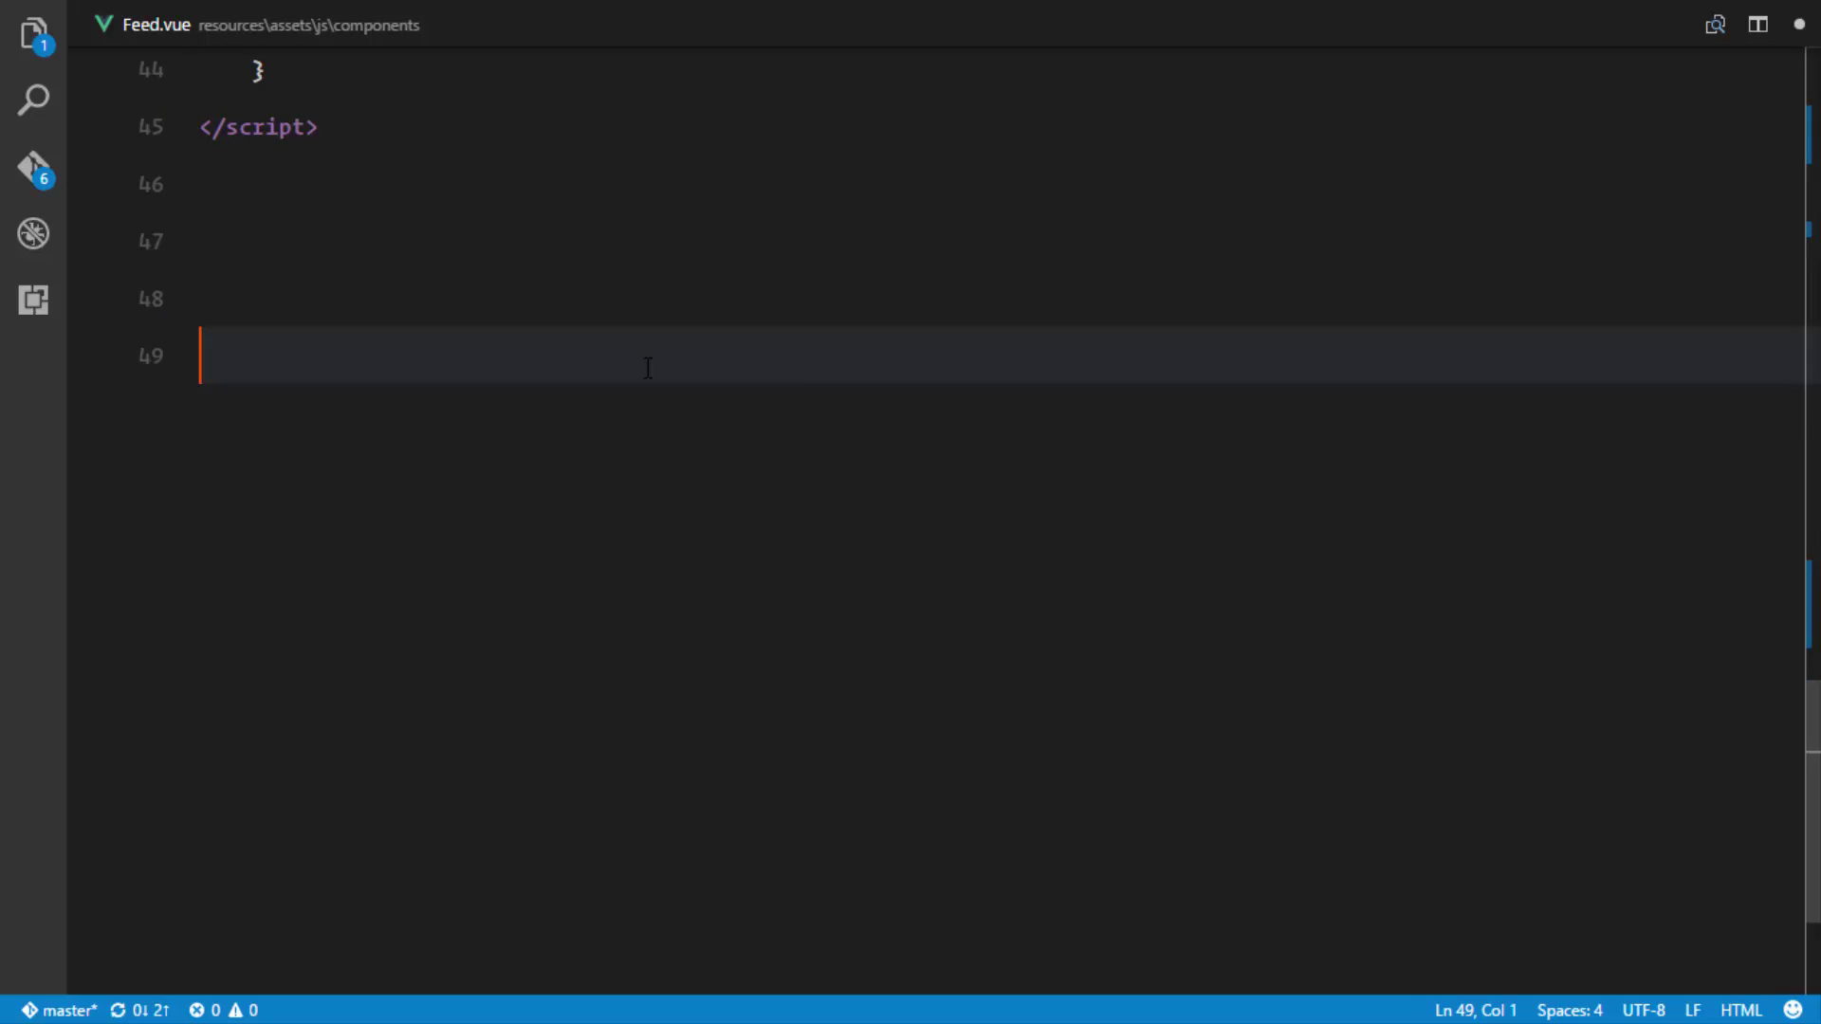
text(style)
key(Tab)
key(Return)
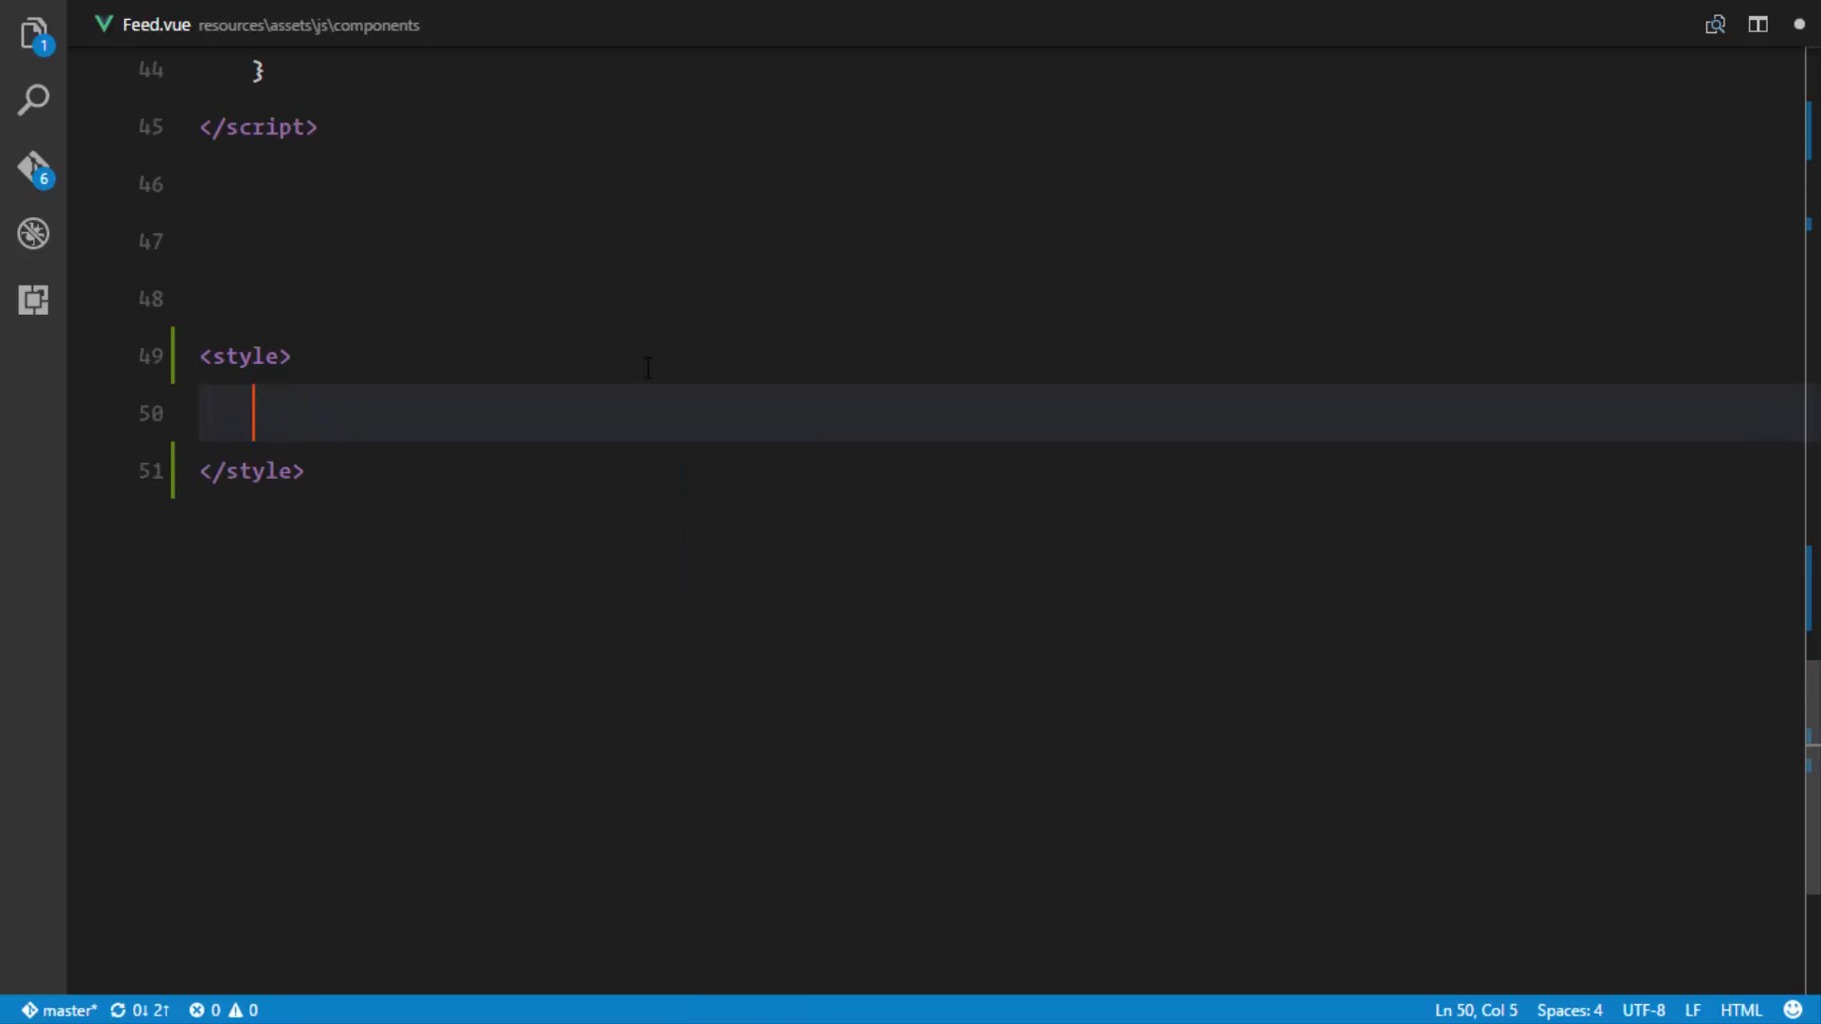
text(.avatar-feed{)
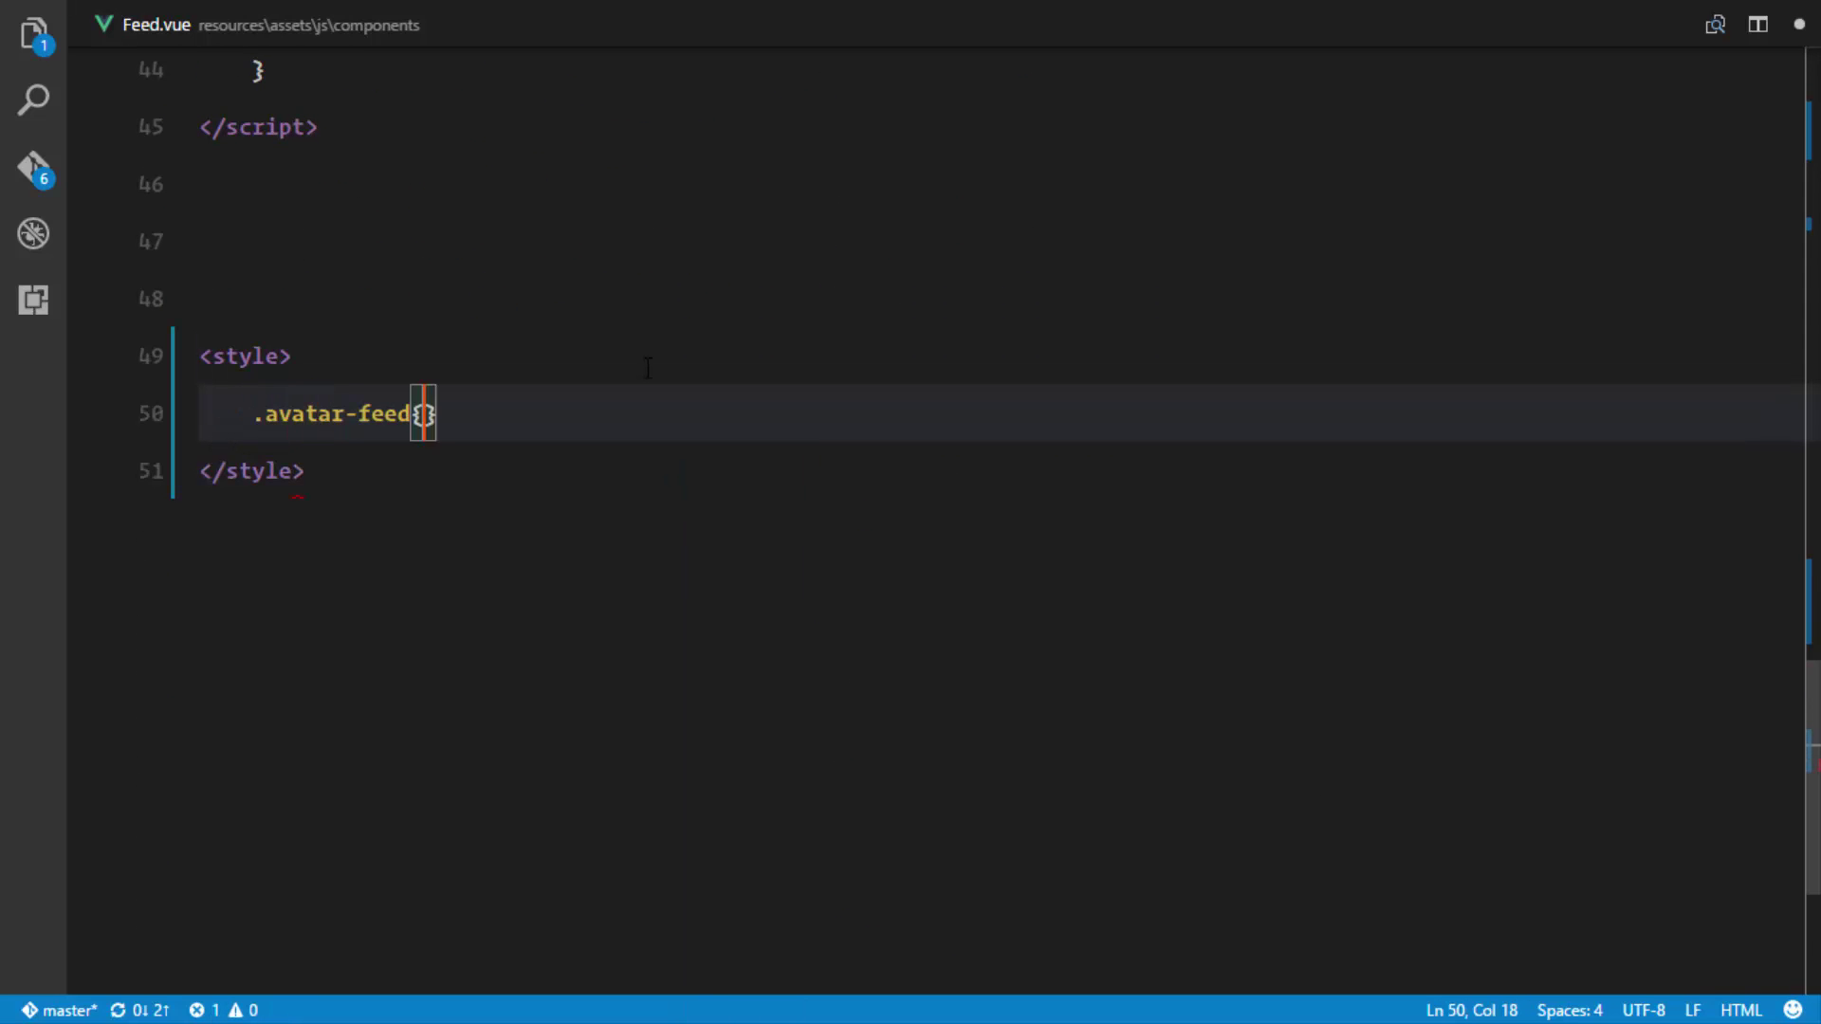
key(Return)
text(borde)
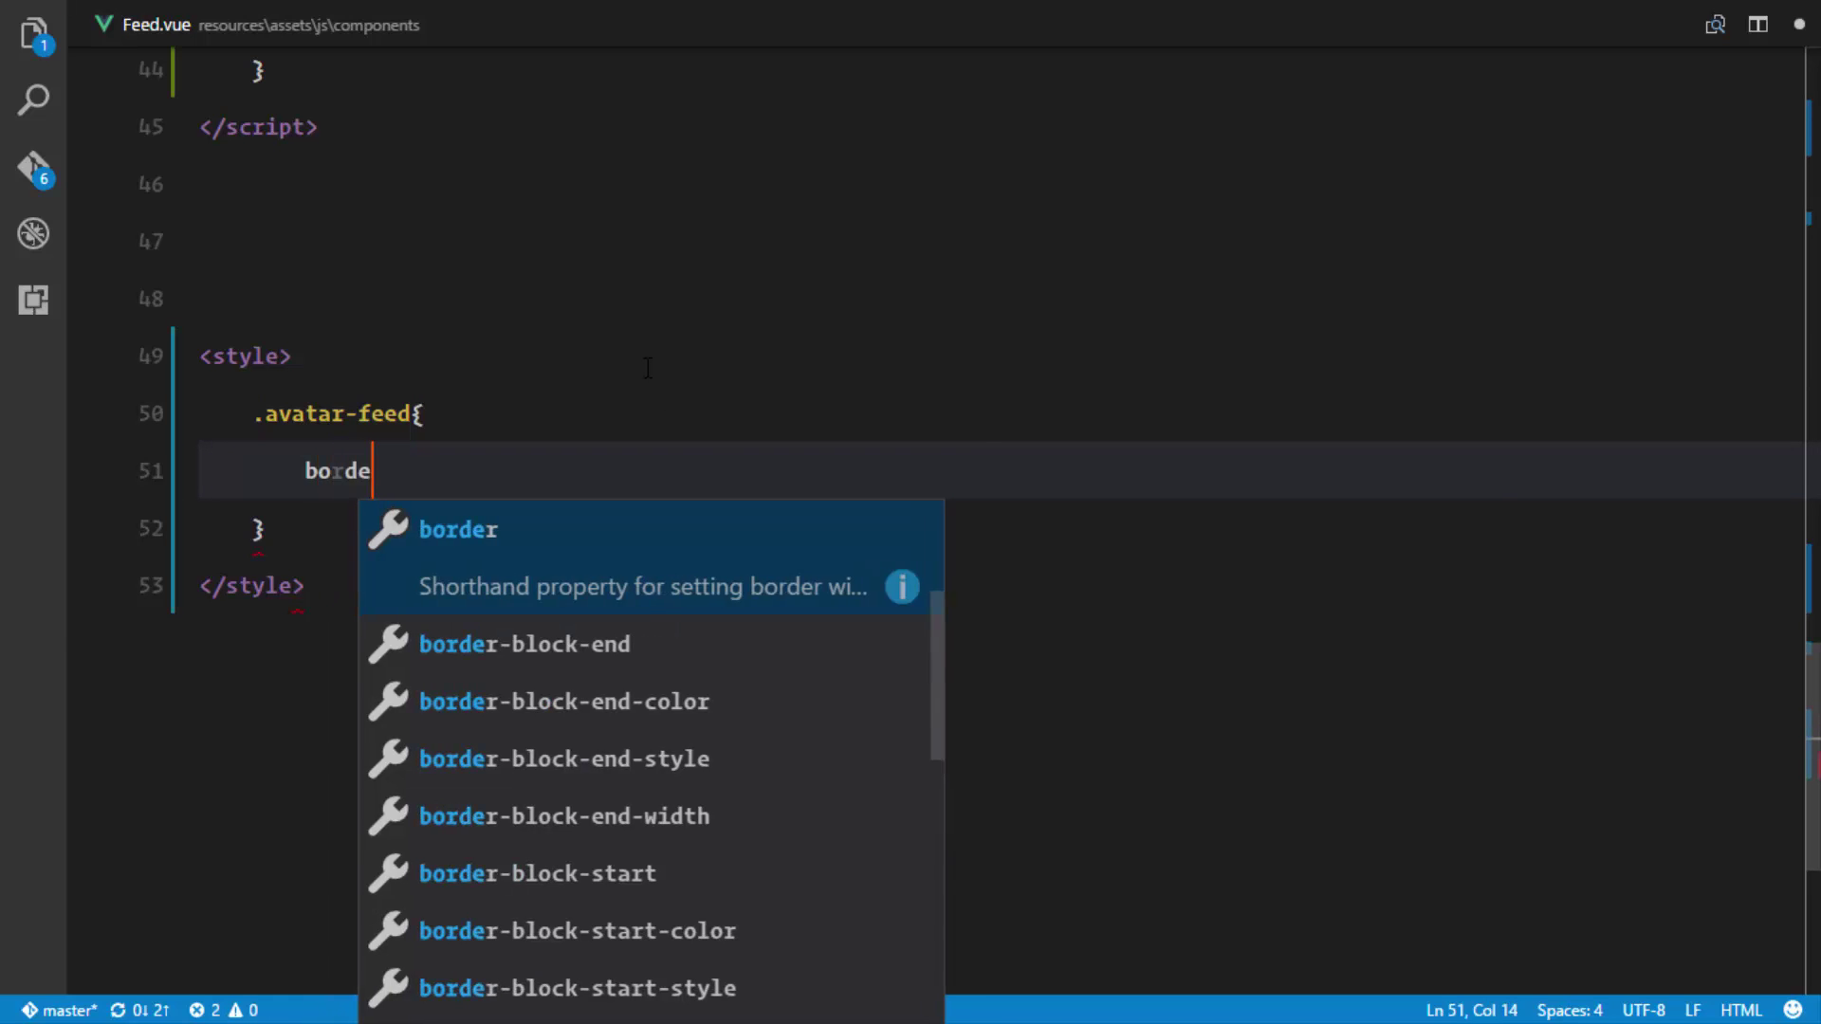
text(r-radius: 50%)
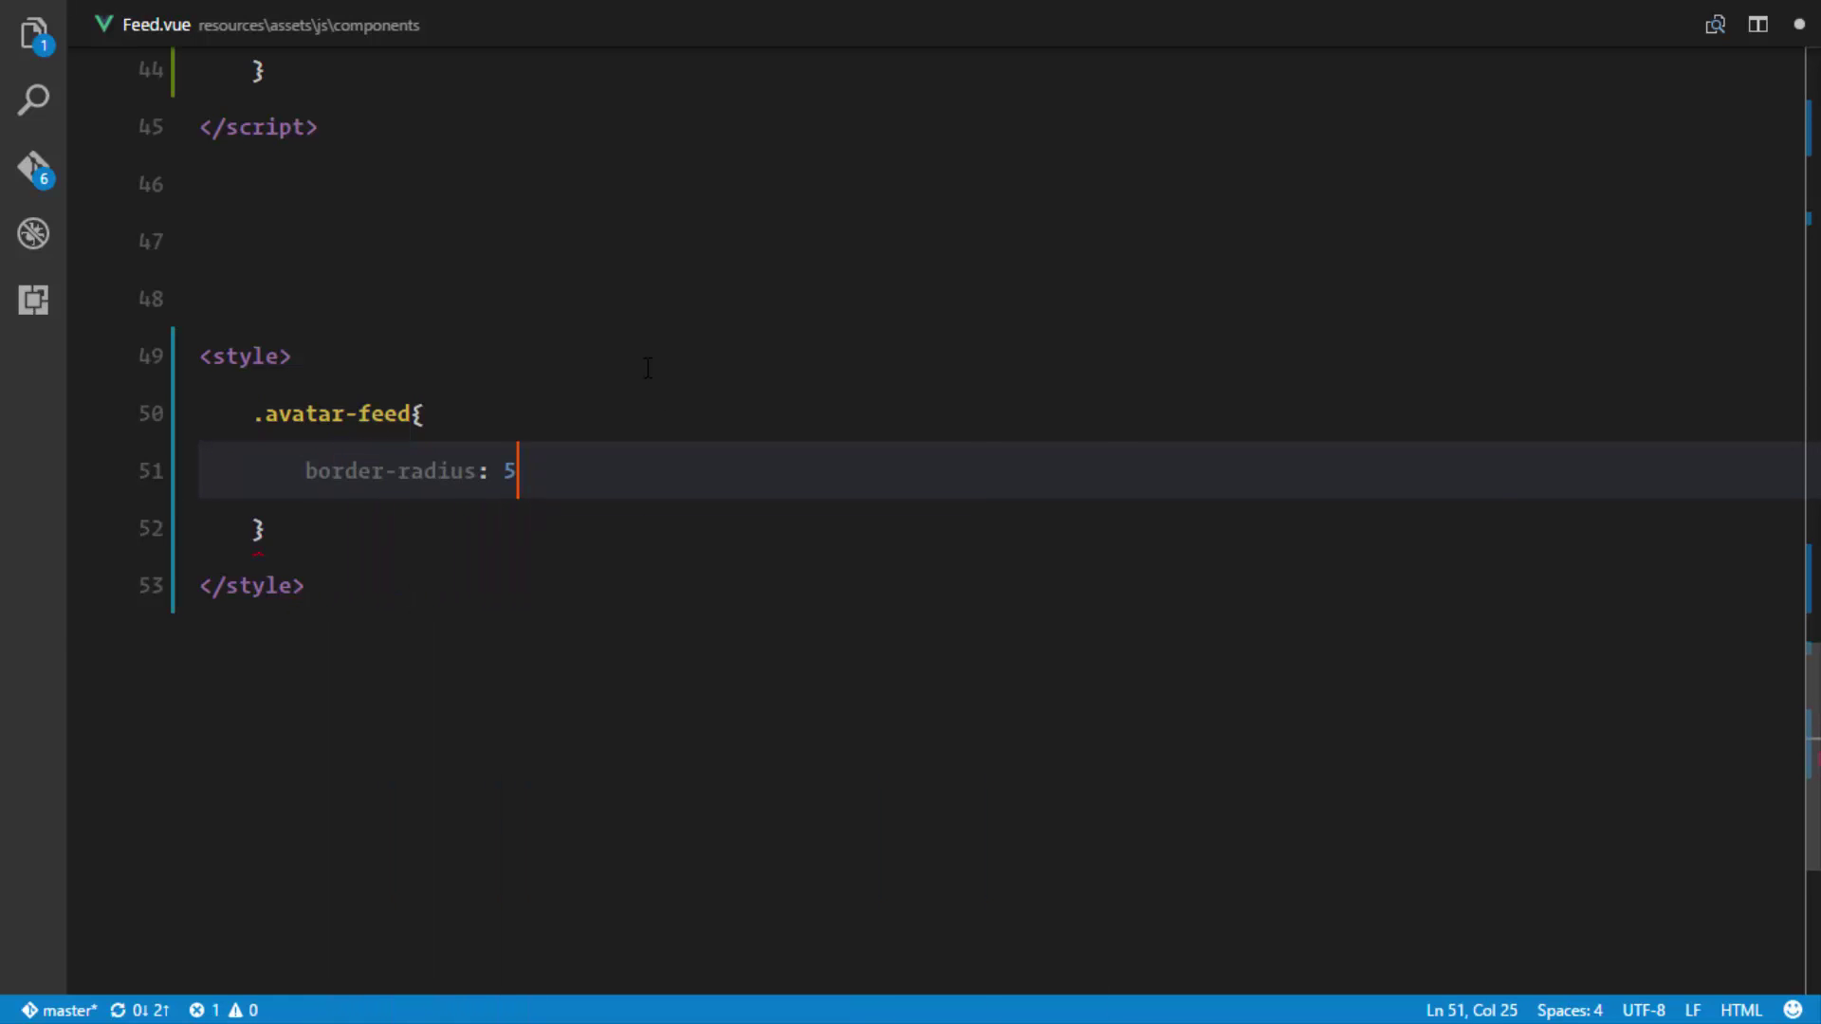
scroll(1138, 217, up, 15)
Step: Insert a span.pull-right showing {{ post.created_at }} below the user name, then switch to Chrome
click(910, 453)
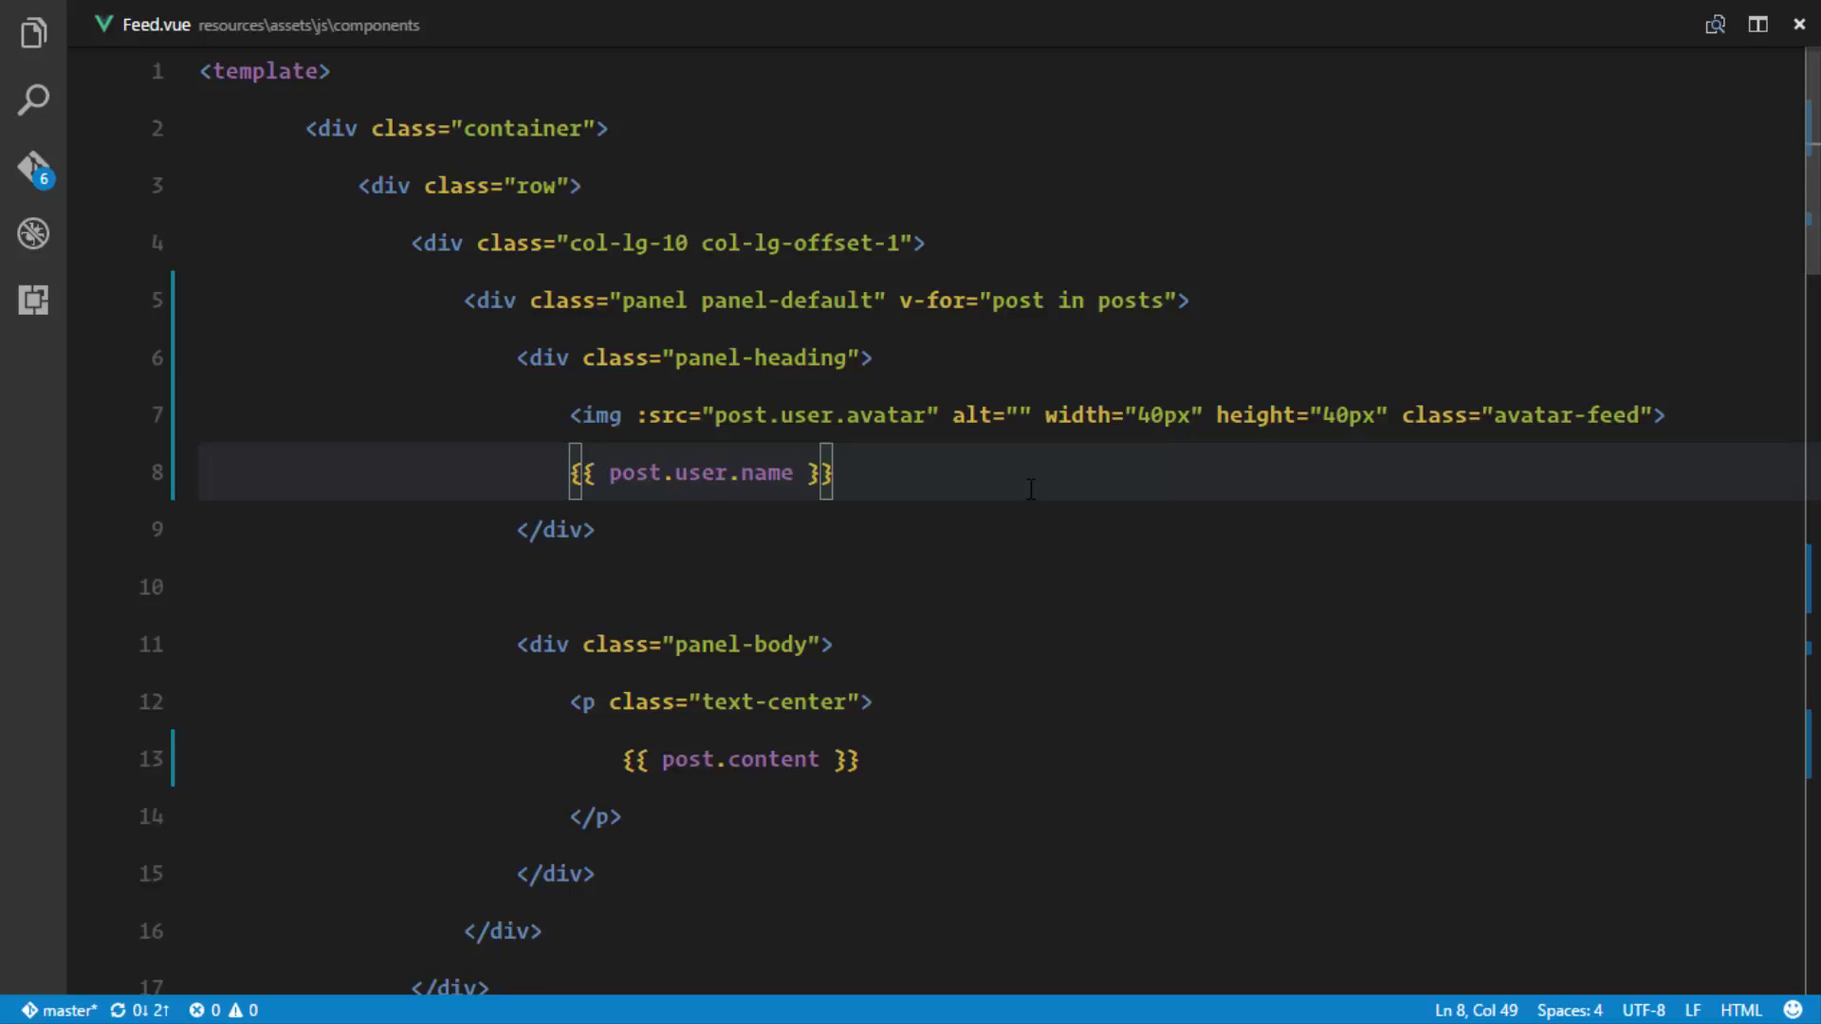
key(Return)
text(span.p)
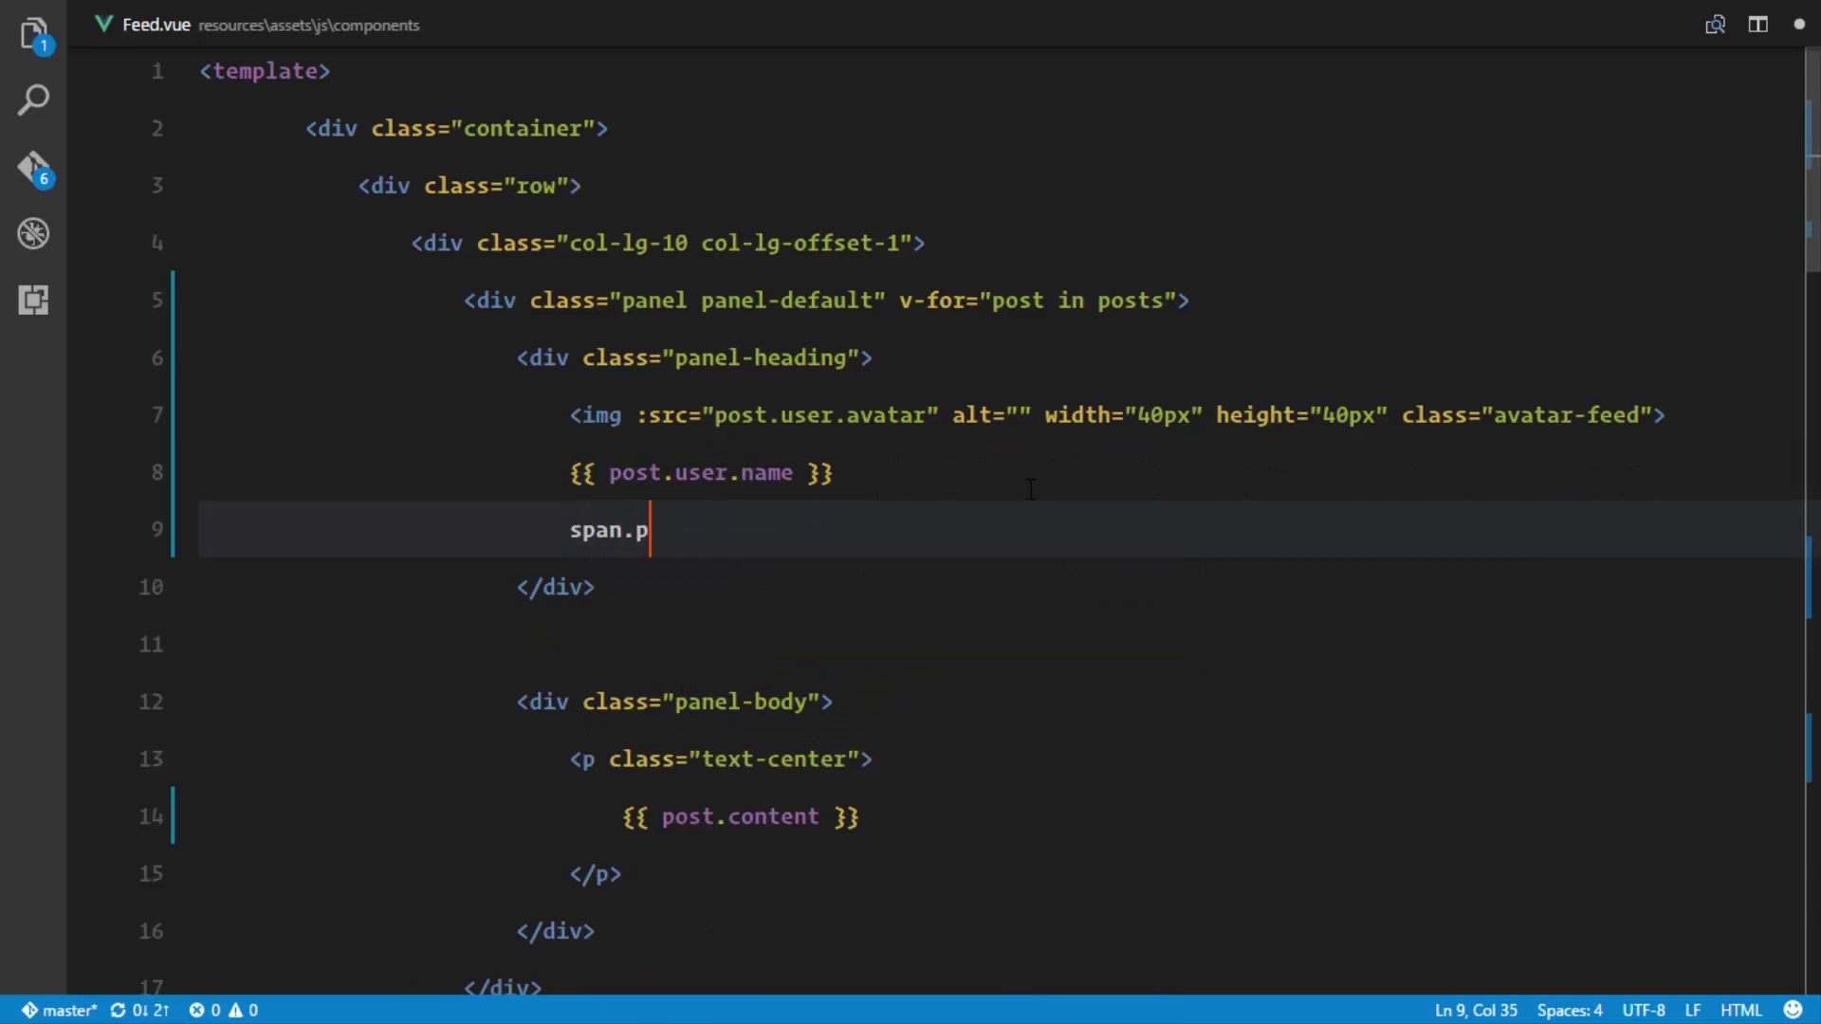
text(ull-right)
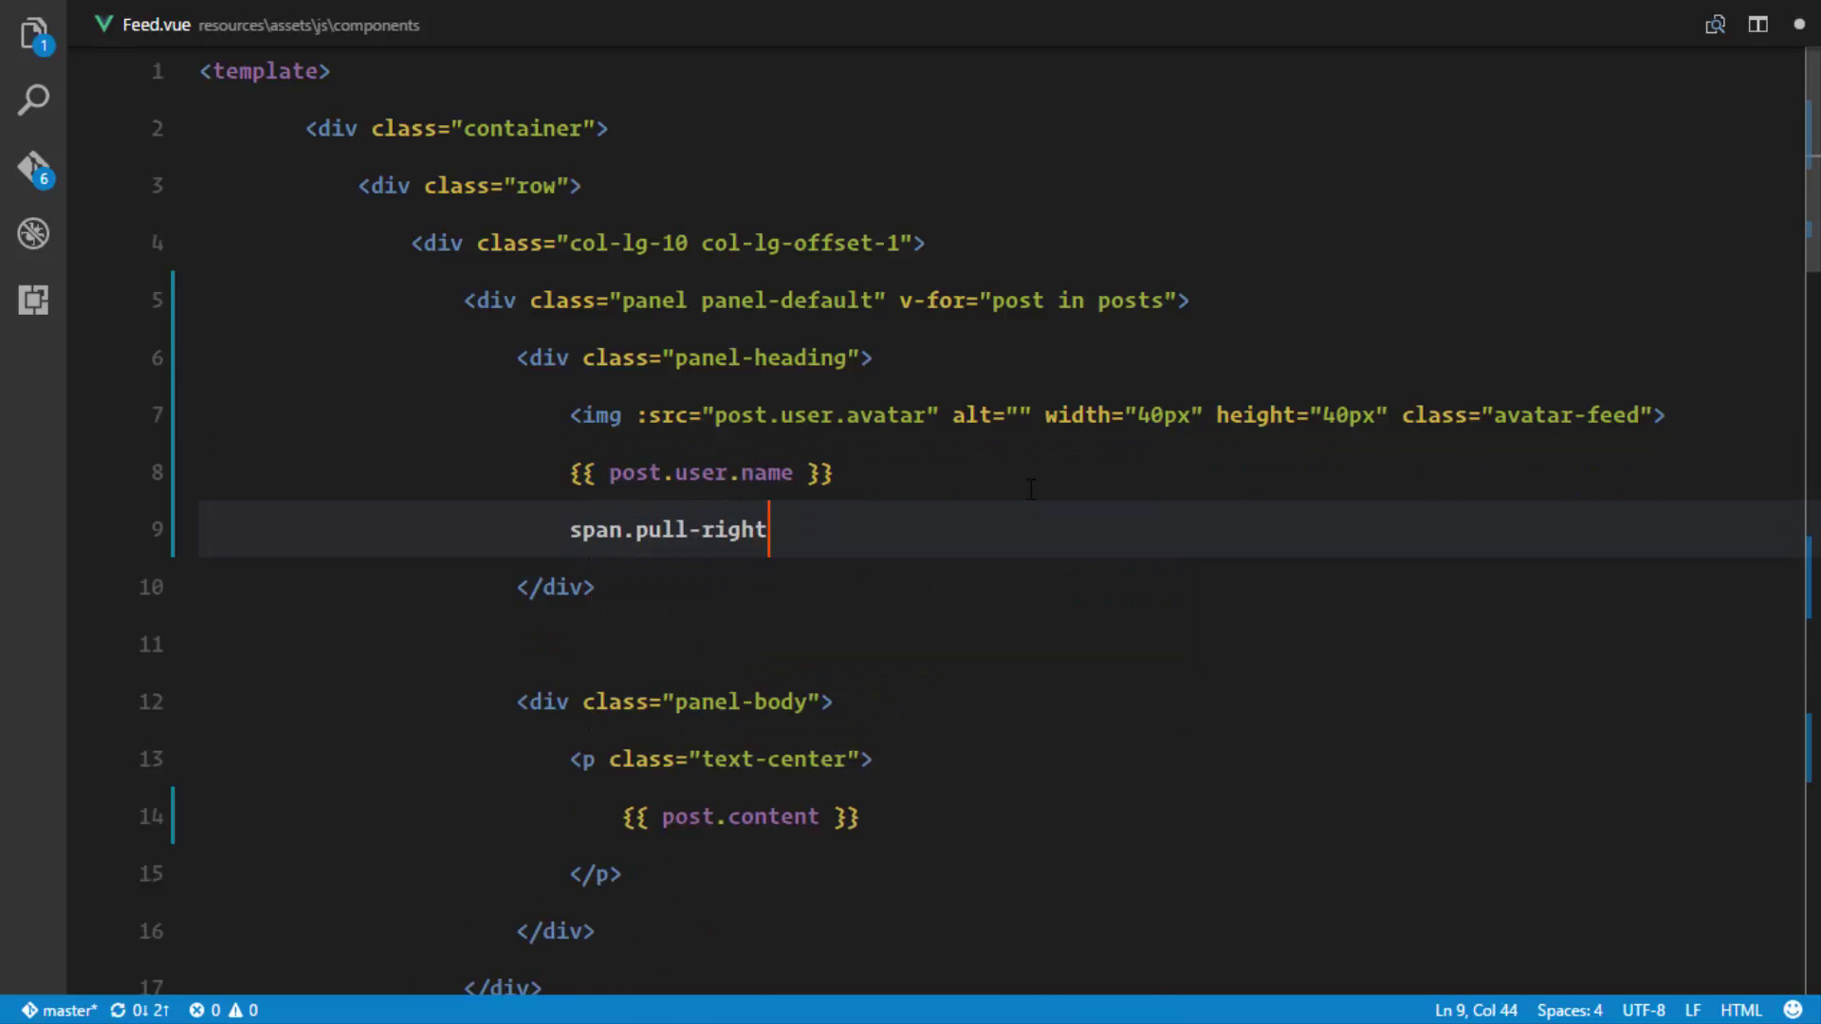
key(Tab)
text({)
key(BackSpace)
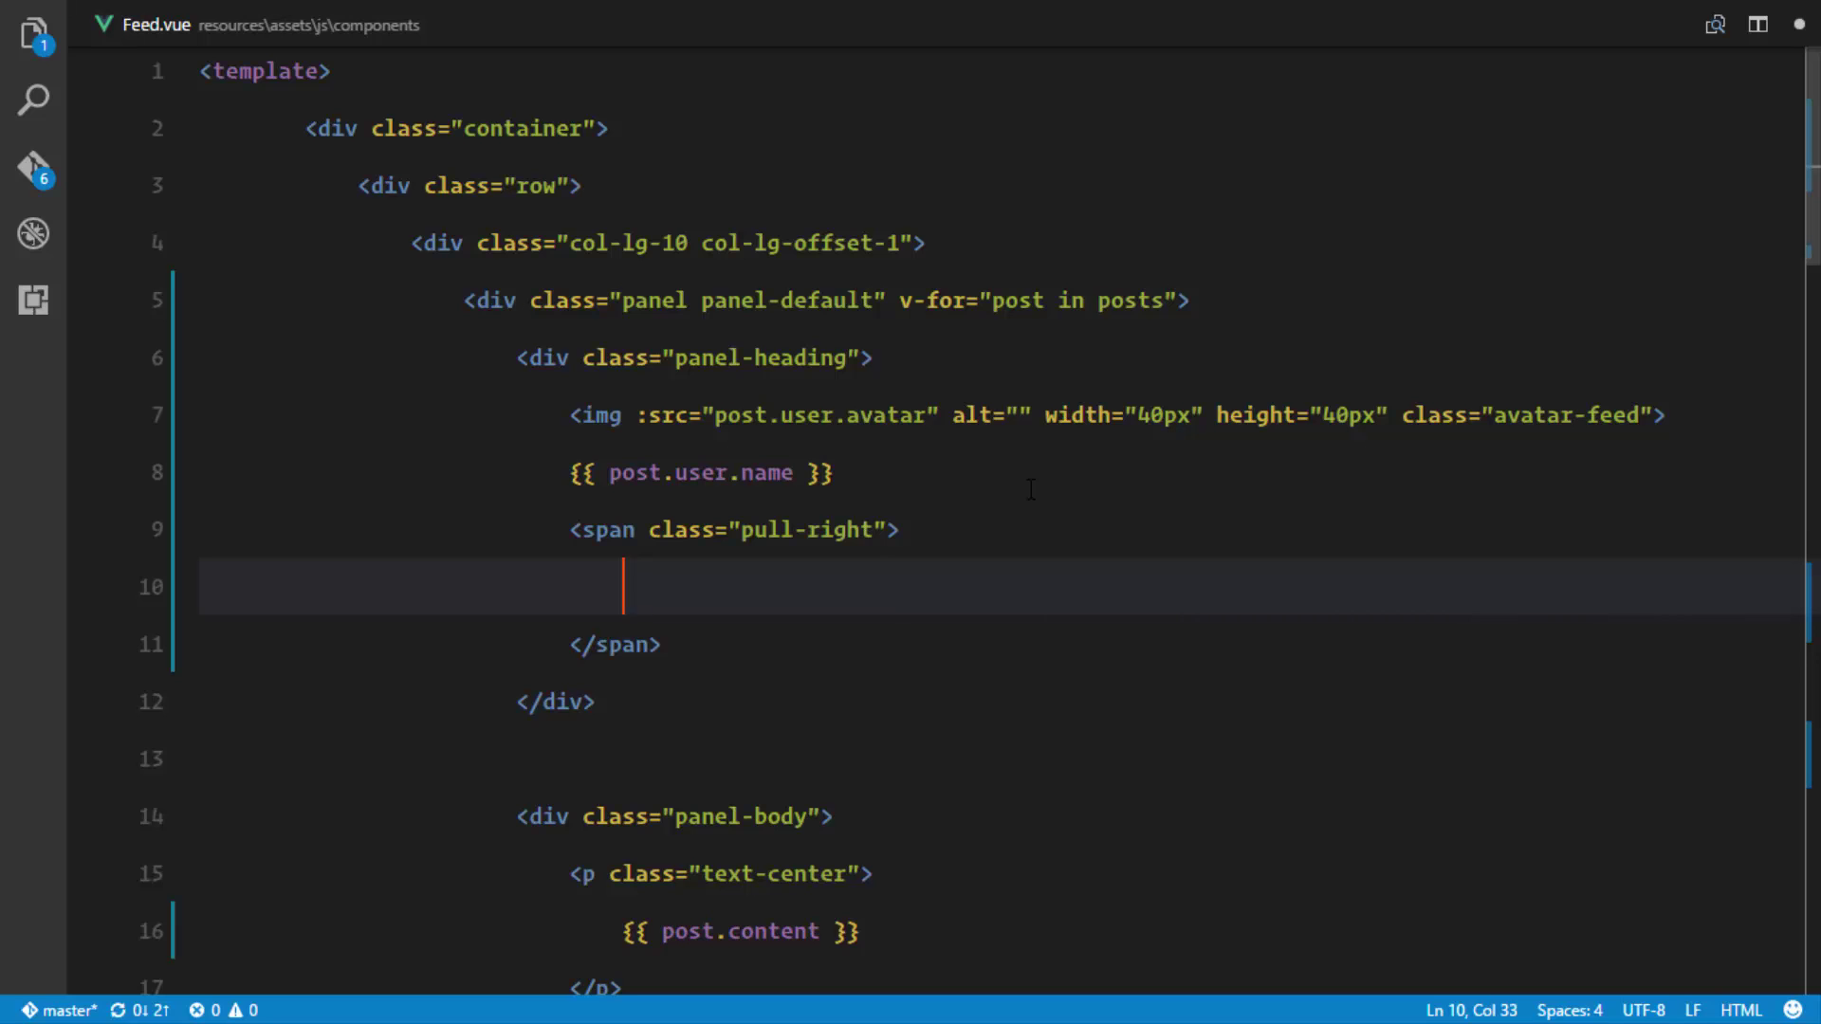
text({{)
key(Left)
text(pos)
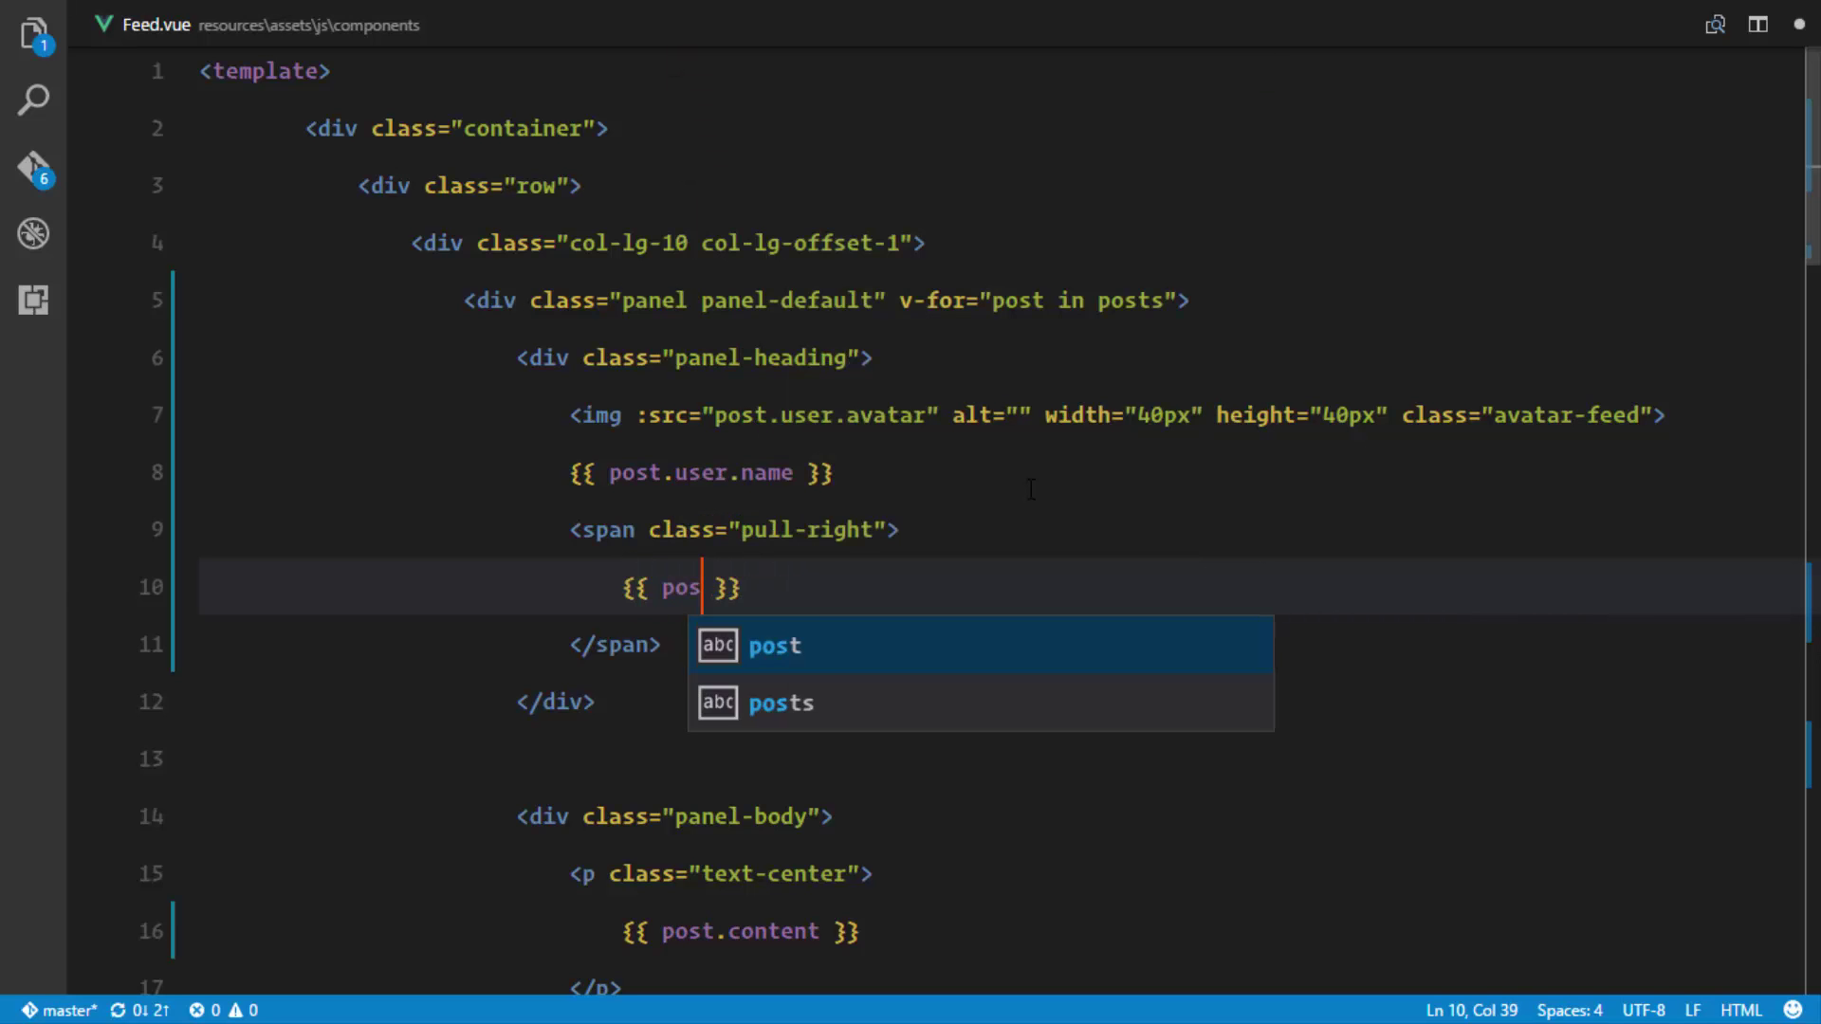
text(t.created_)
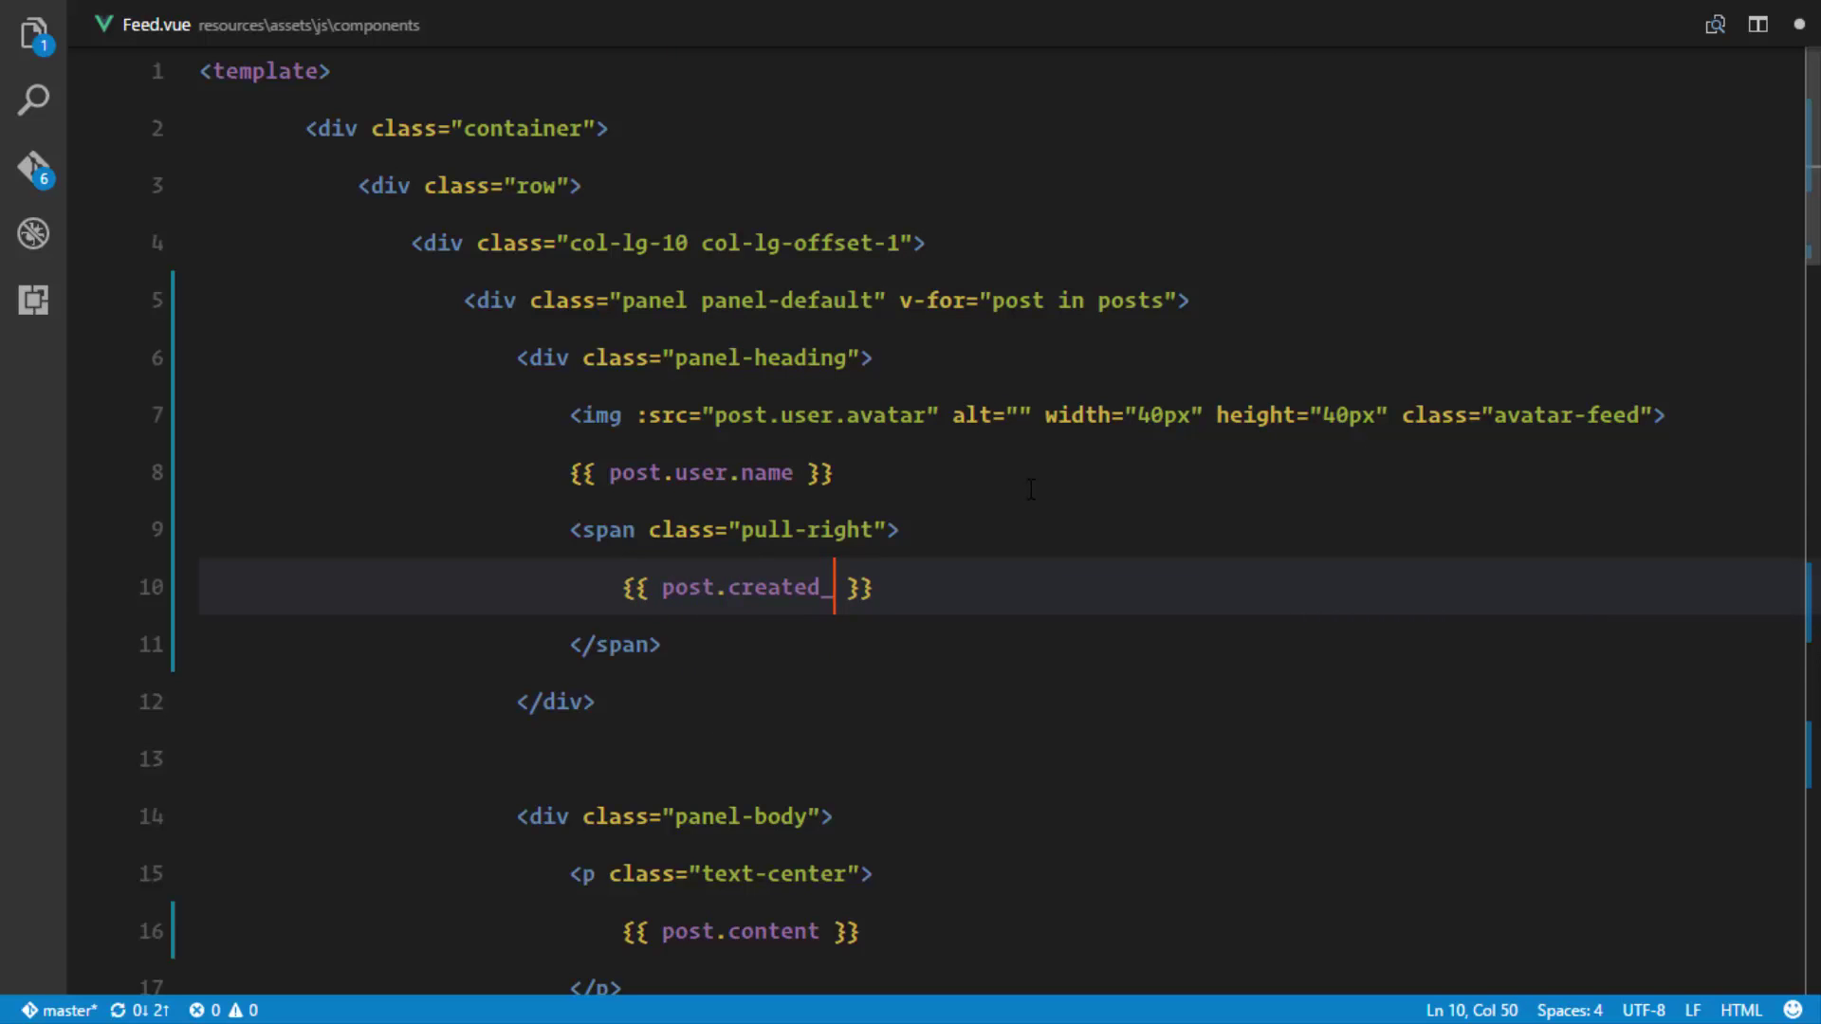
text(at)
key(Down)
key(End)
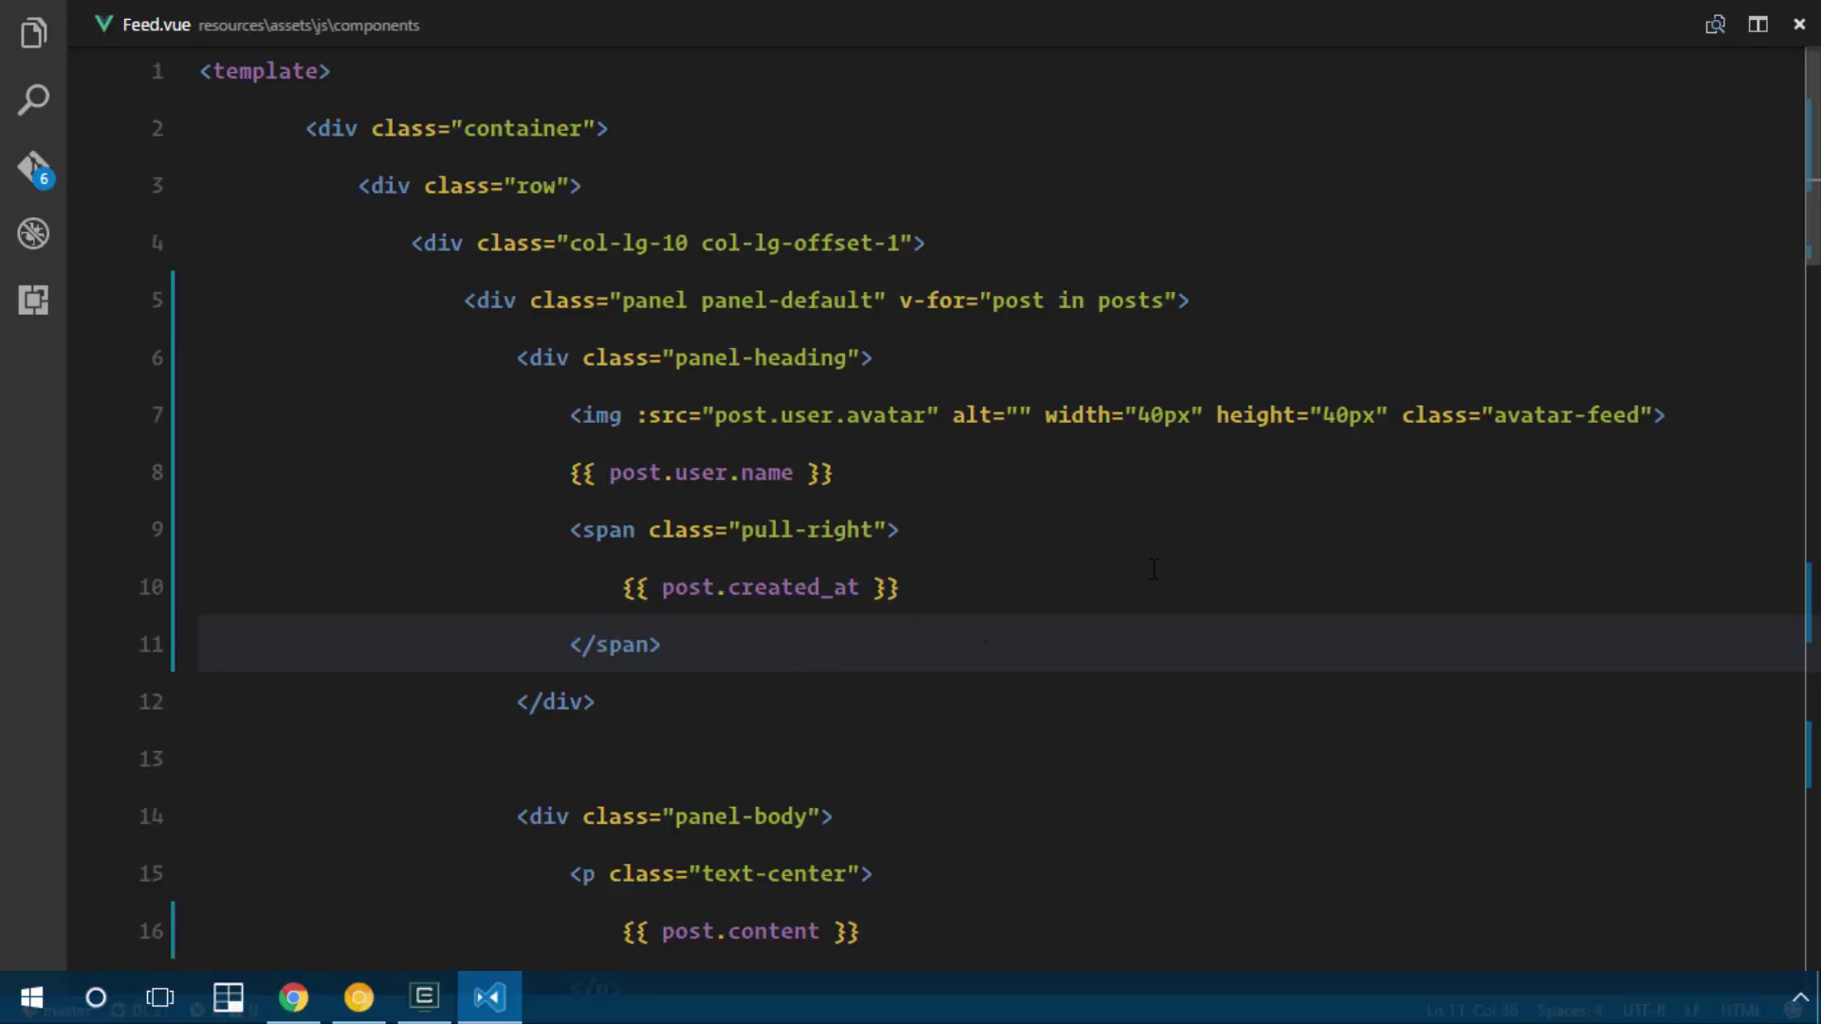
key(alt+Tab)
Step: Check the build terminal, then reload the Chrome feed to see the timestamps
key(alt+Tab)
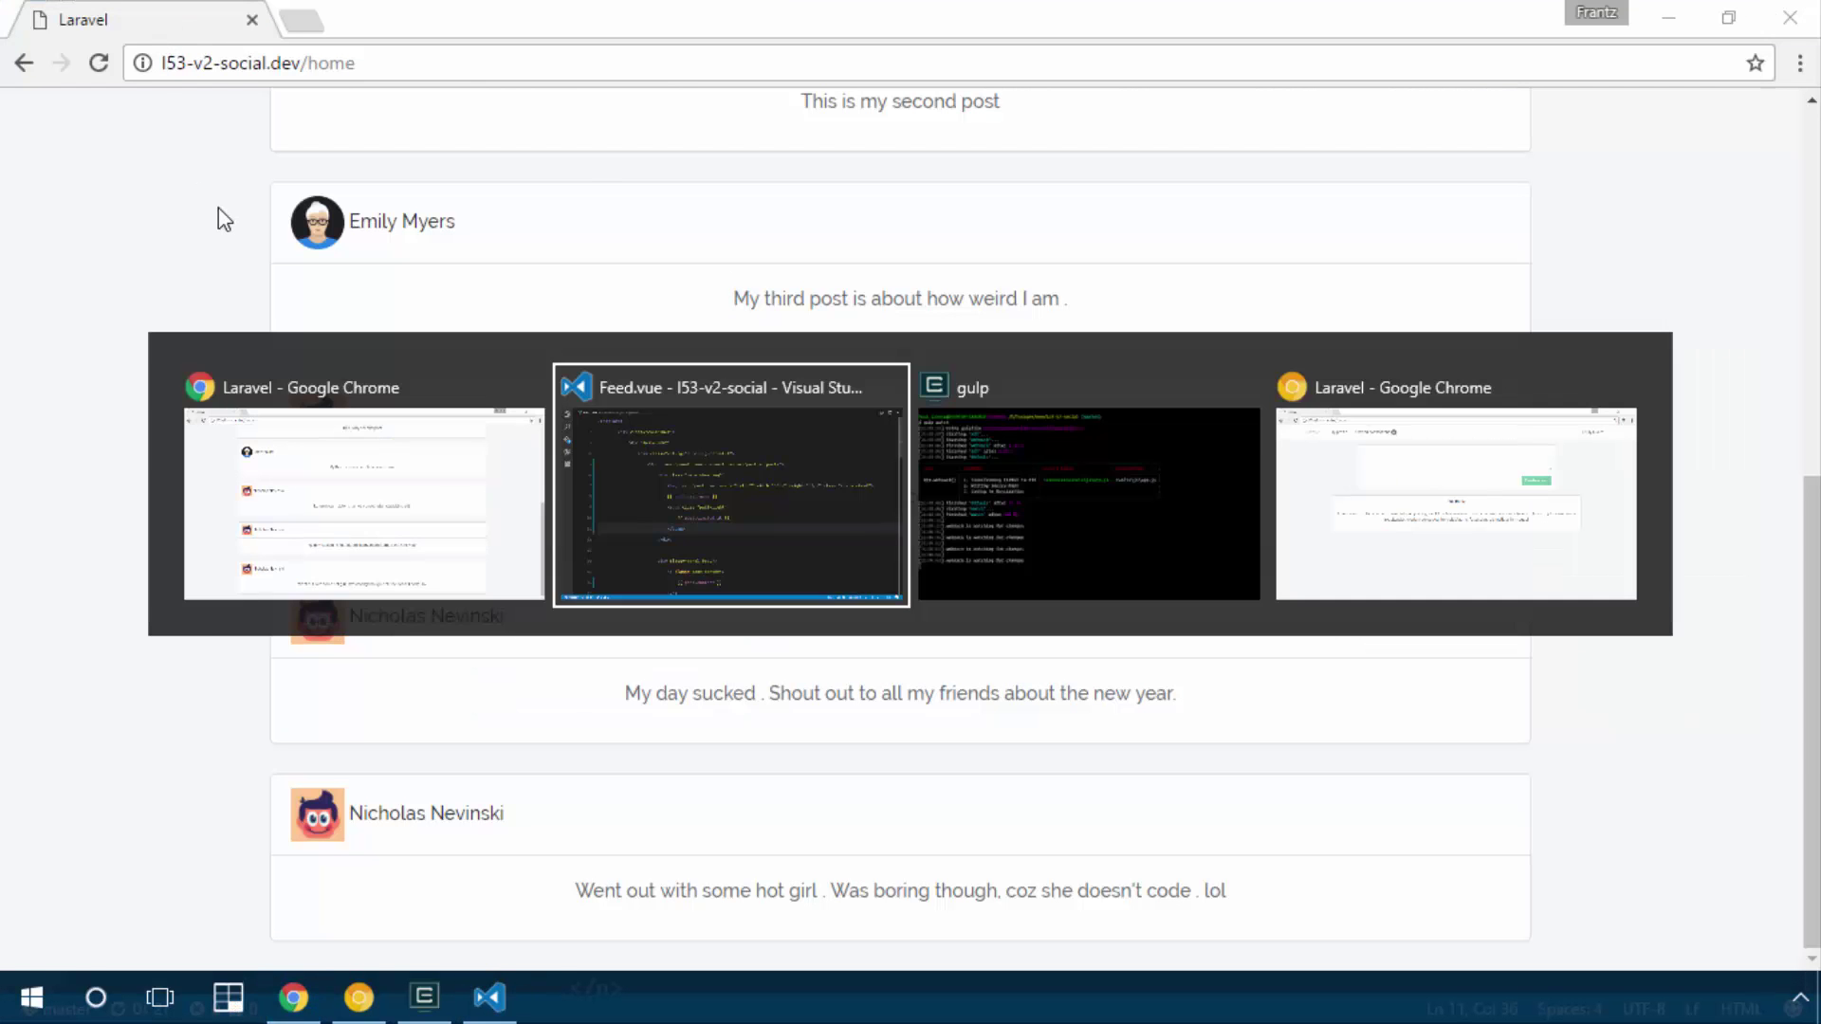
key(alt+Tab)
key(alt+Tab)
key(alt+Tab)
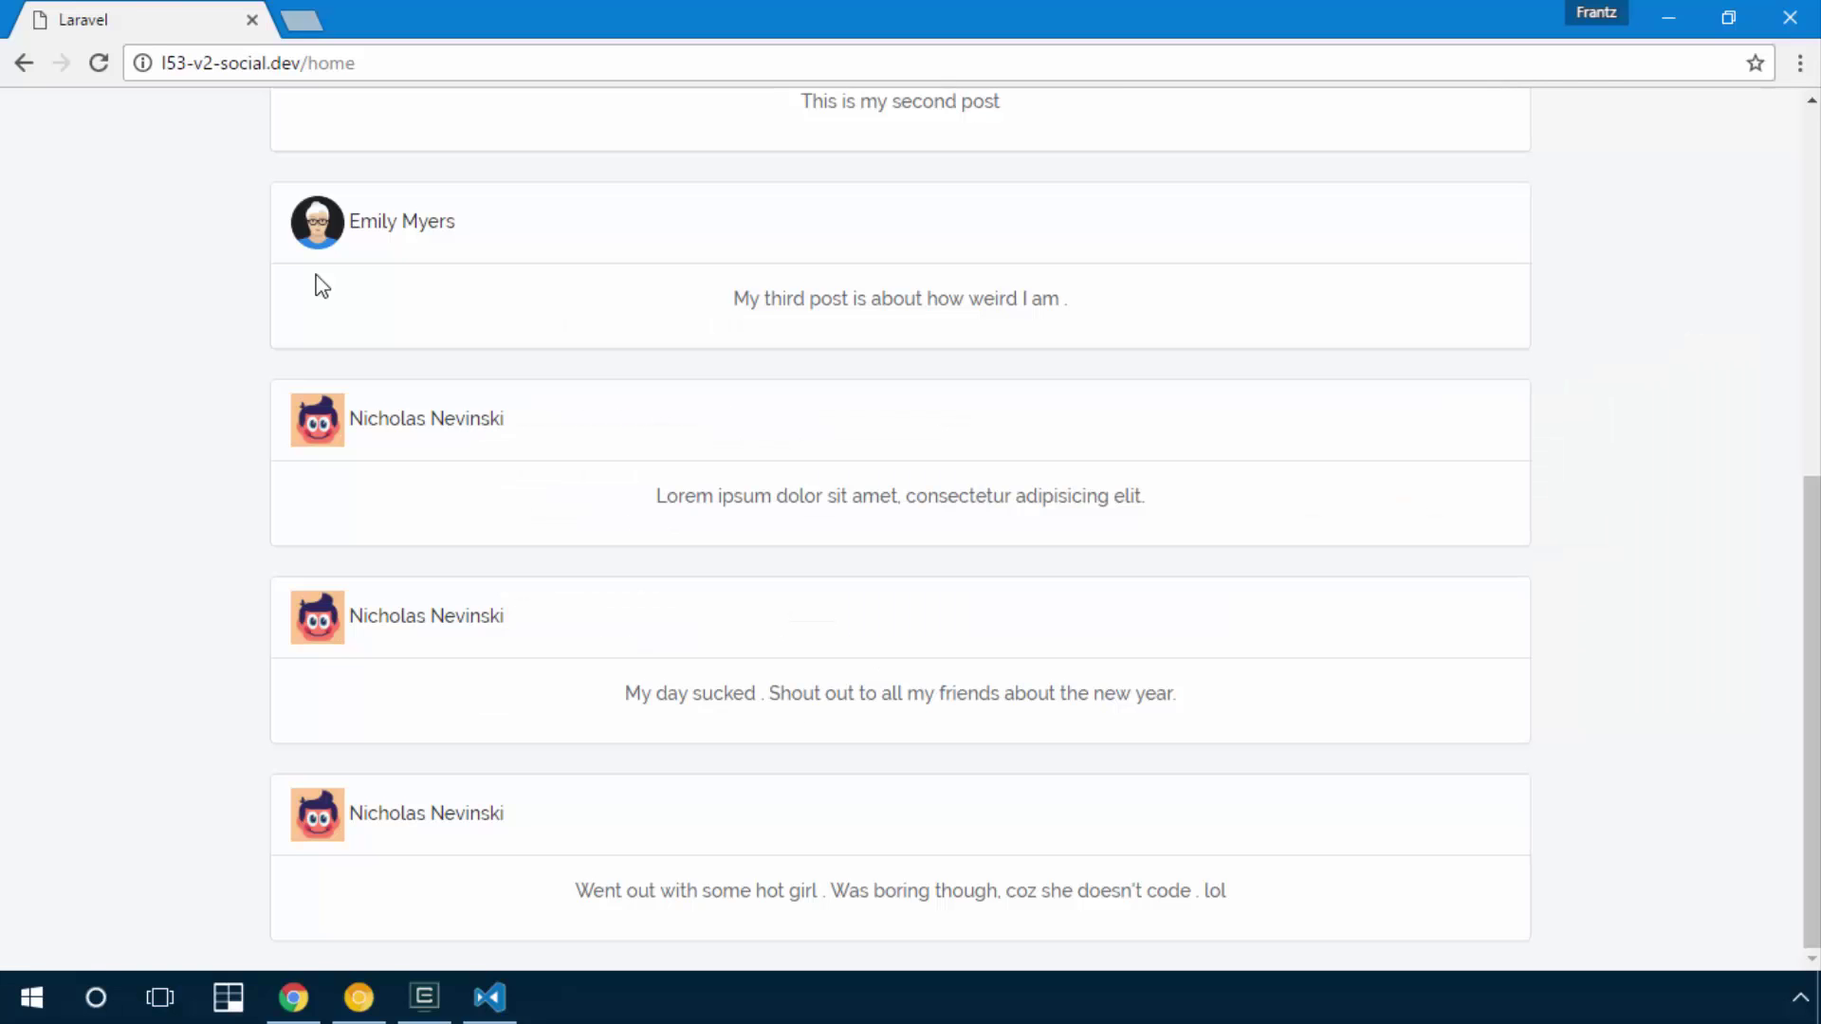
key(F5)
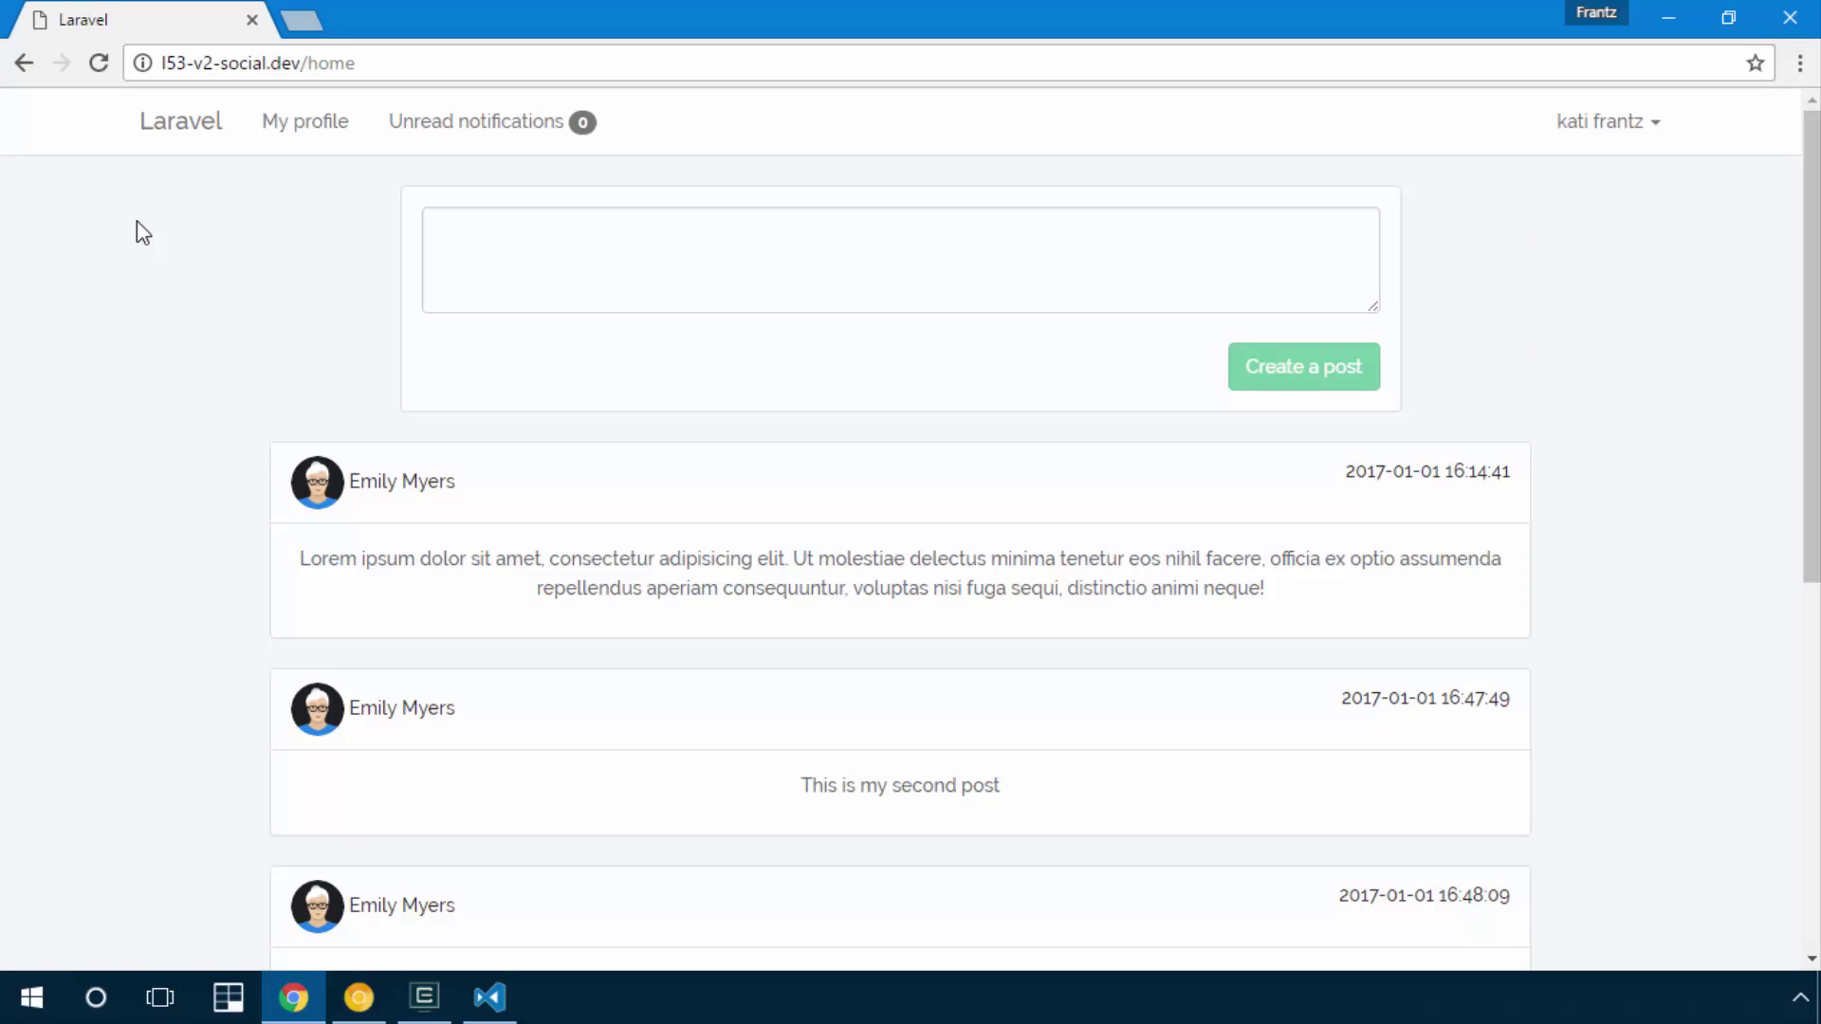
scroll(138, 221, down, 1)
scroll(138, 221, down, 1)
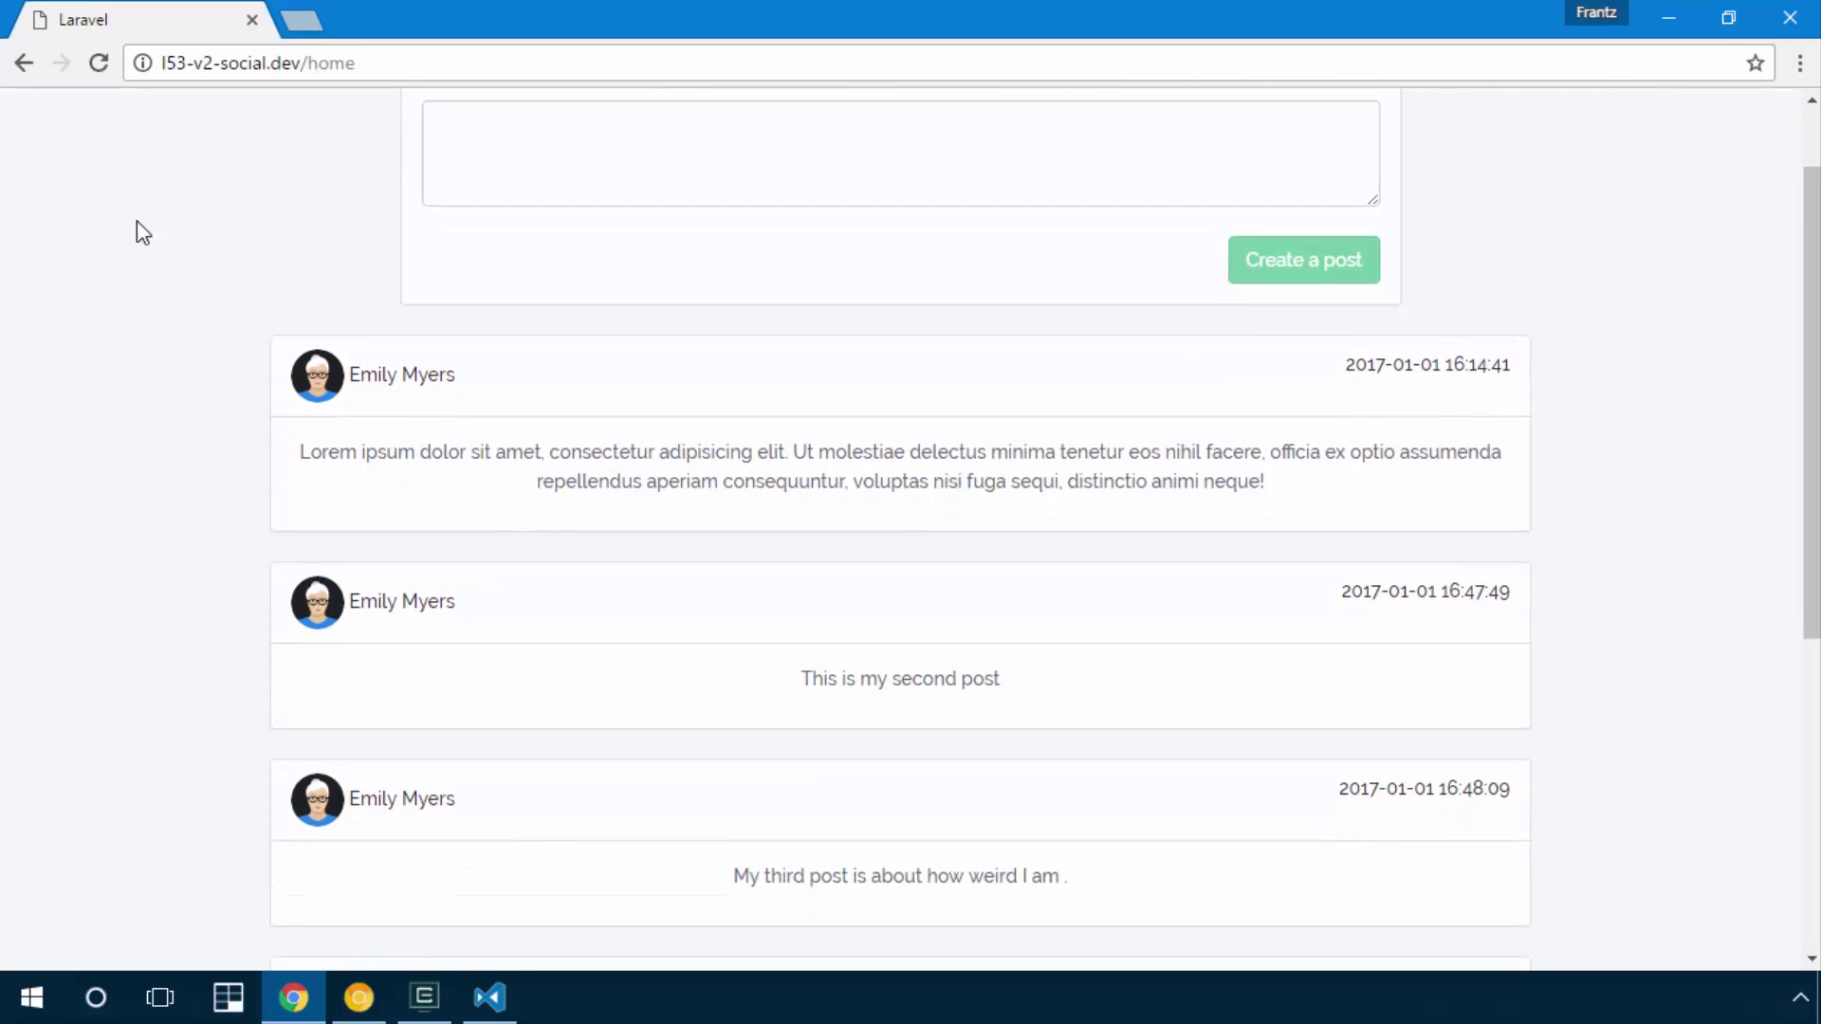